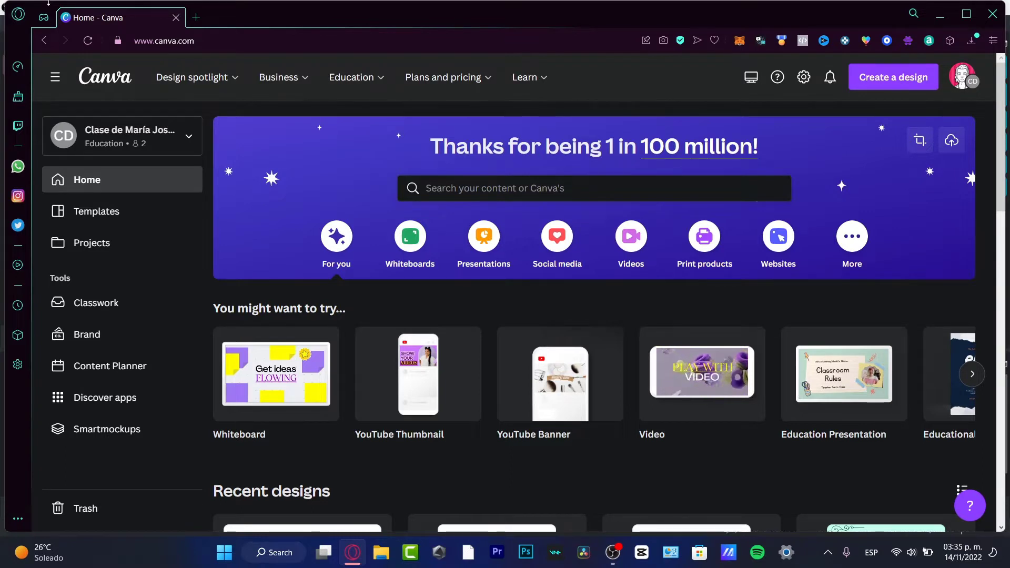
Step: Show the Education menu's teacher, student and LMS resources on the Canva home page
mouse_move(356, 64)
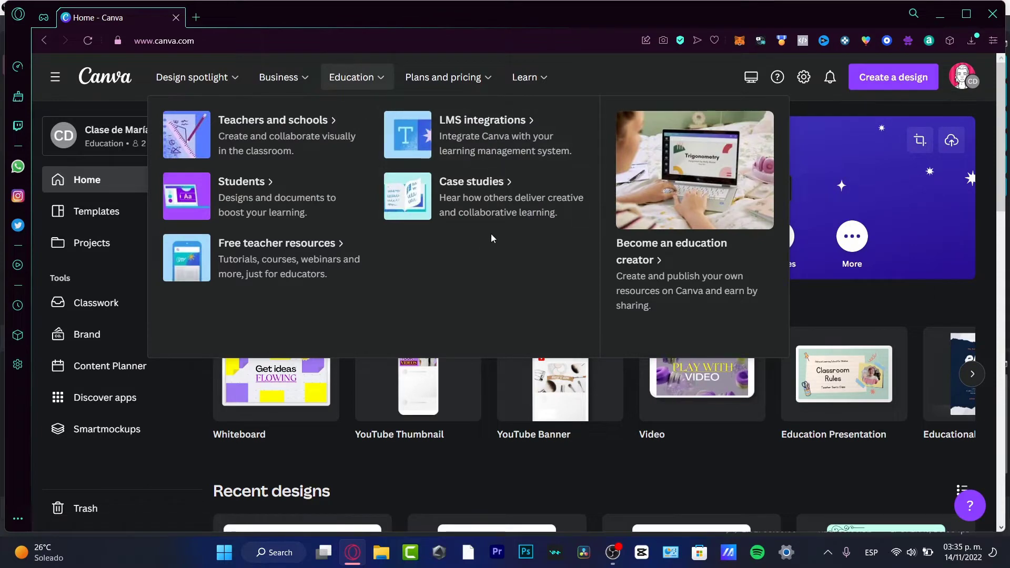
Step: Create a custom-size design 1920 px wide by 1080 px high
click(893, 77)
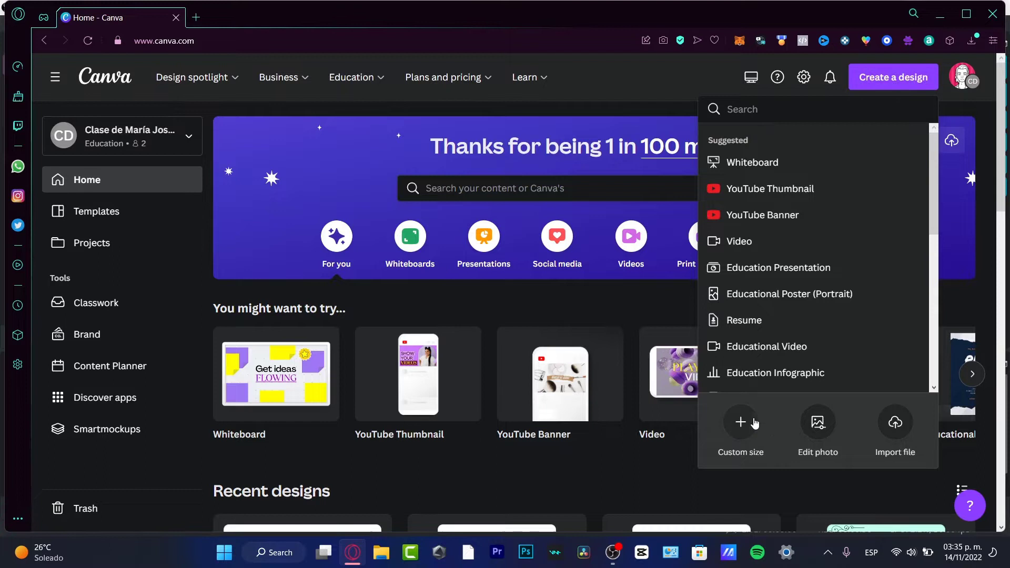
click(739, 435)
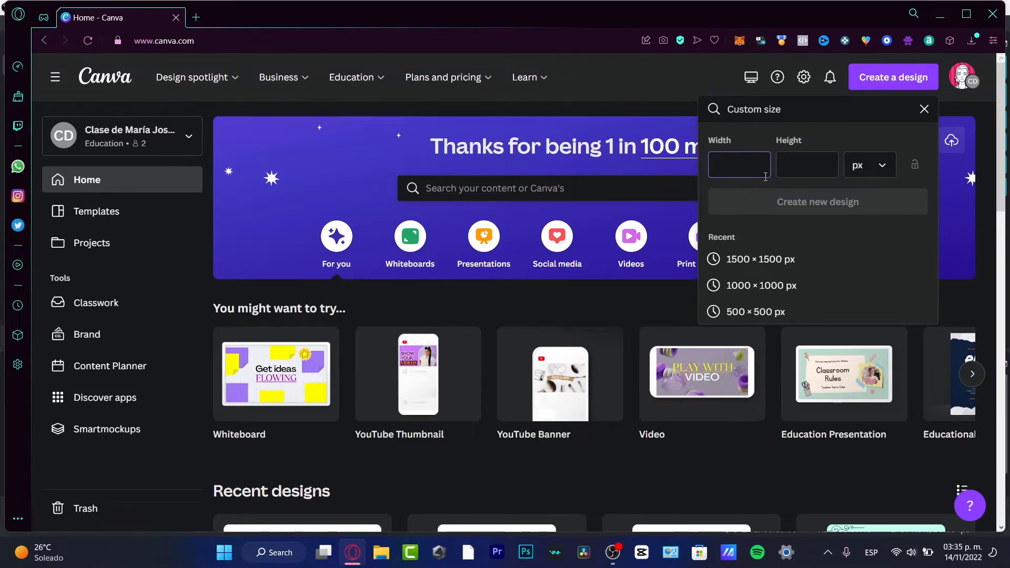
text(1920)
click(808, 163)
text(1)
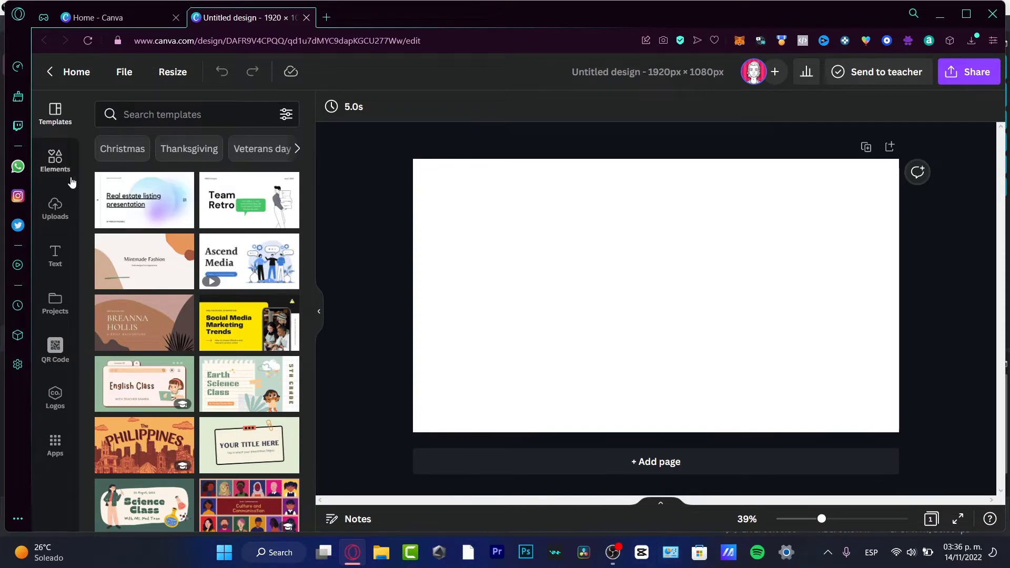
Step: Search Elements for 'notebook circles' and add the spiral binding graphic
click(58, 162)
click(142, 118)
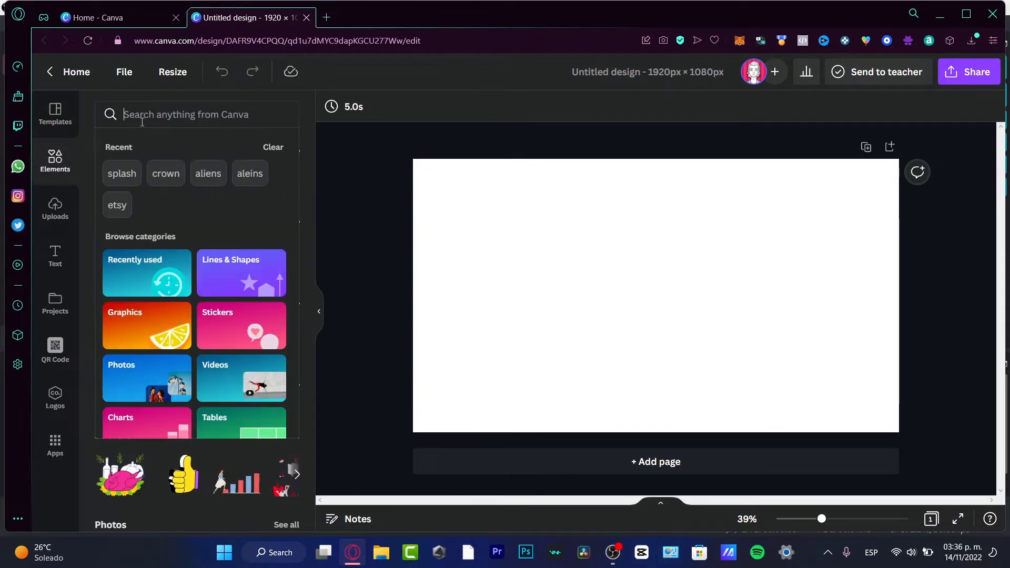
text(notebook)
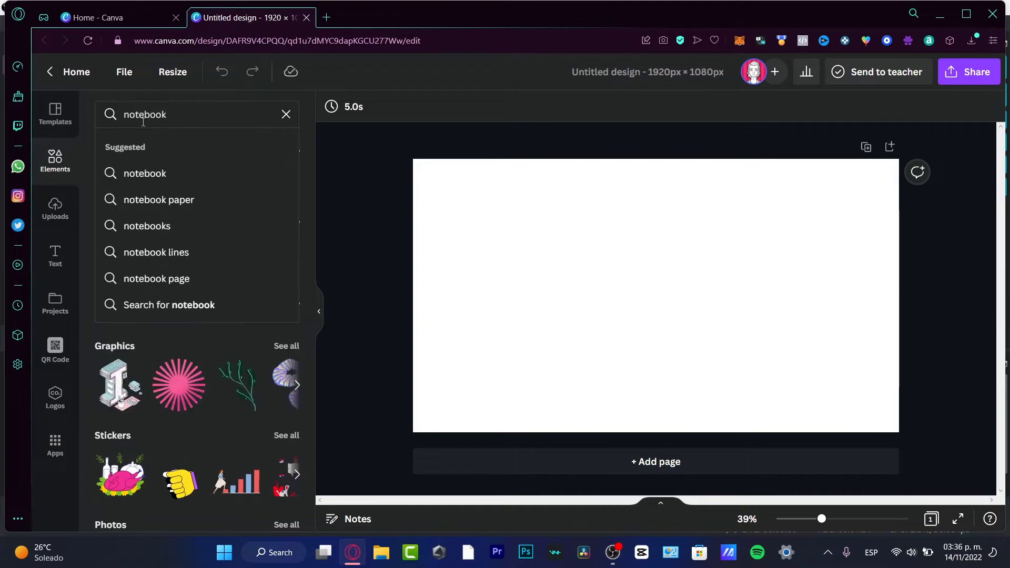
text( circles)
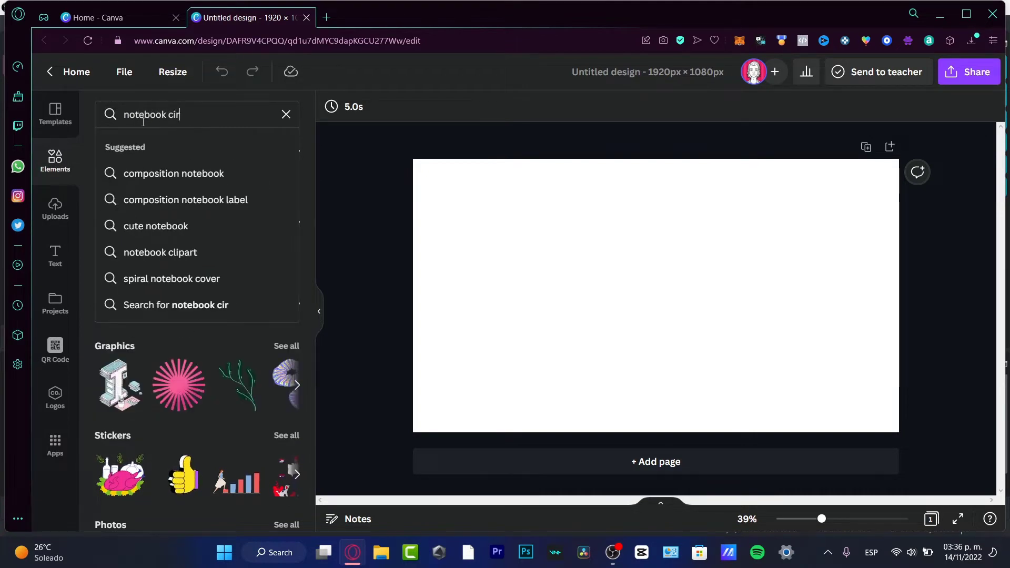
key(Return)
click(132, 276)
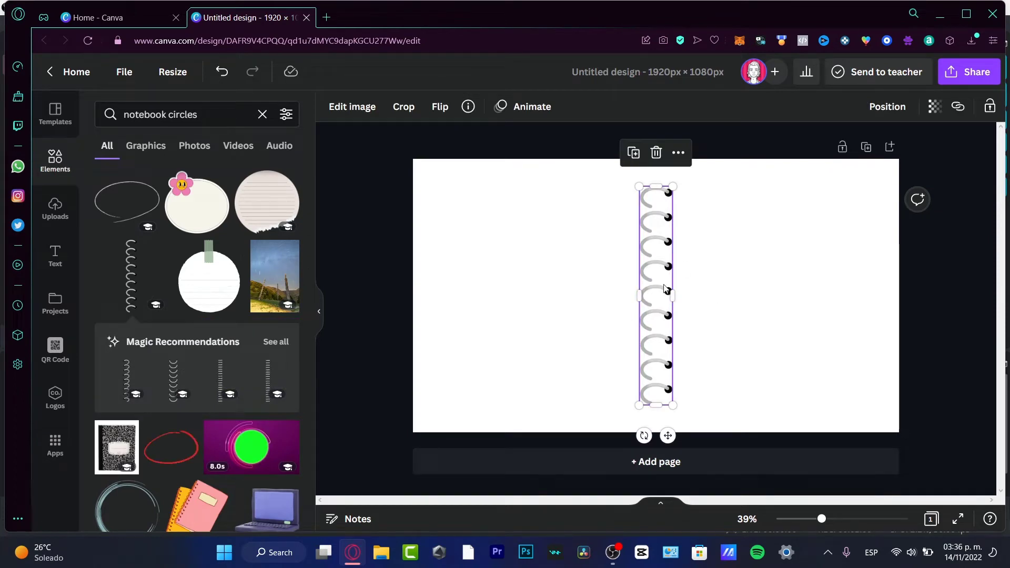
Step: Place two spiral copies stacked top to bottom along the page's left edge
drag(665, 288, 441, 311)
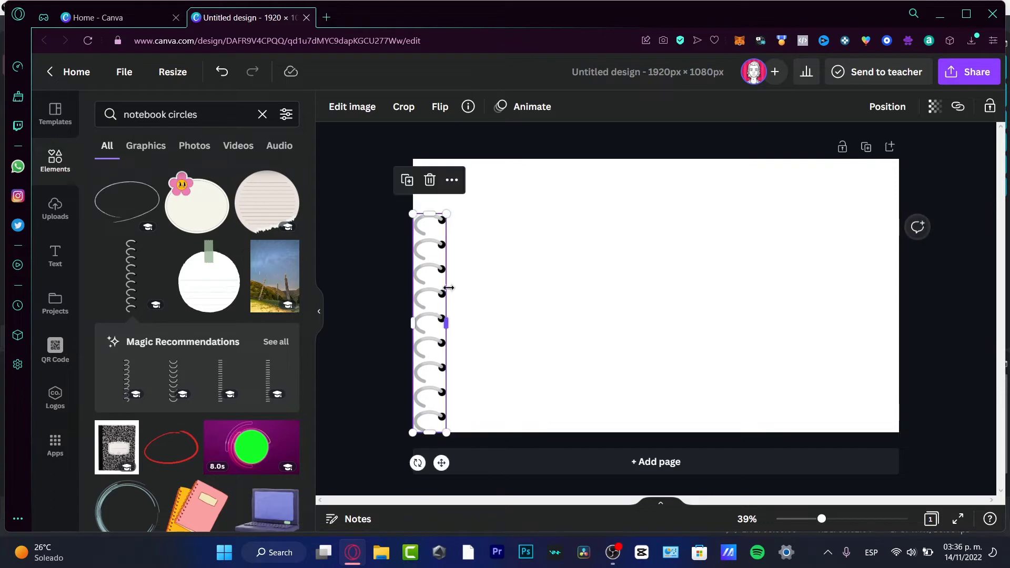
drag(445, 214, 427, 179)
click(372, 305)
click(329, 288)
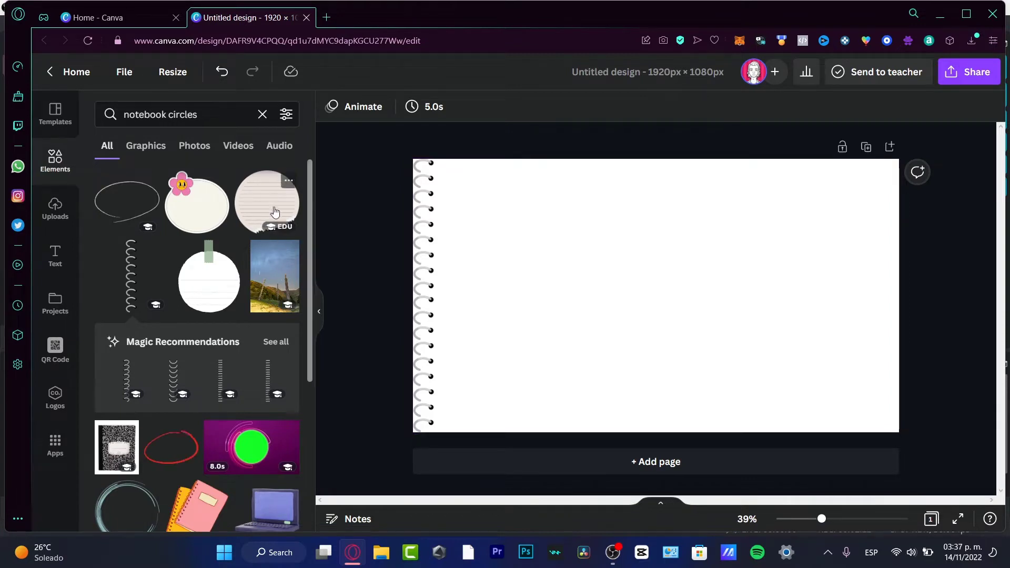
Step: Search Elements for 'notebook paper' and add the lined paper sheet
click(225, 117)
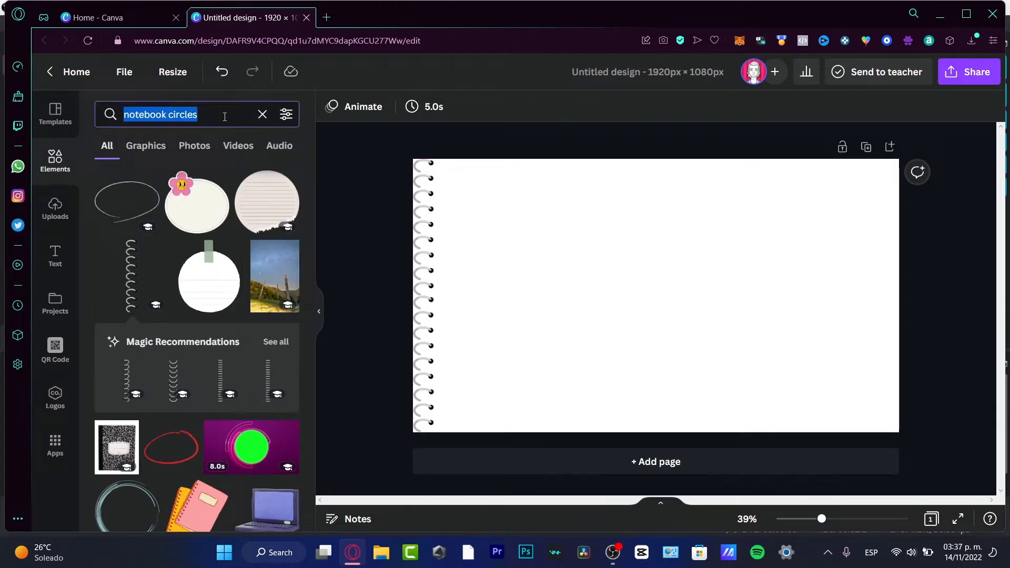
text(notebook paper)
key(Return)
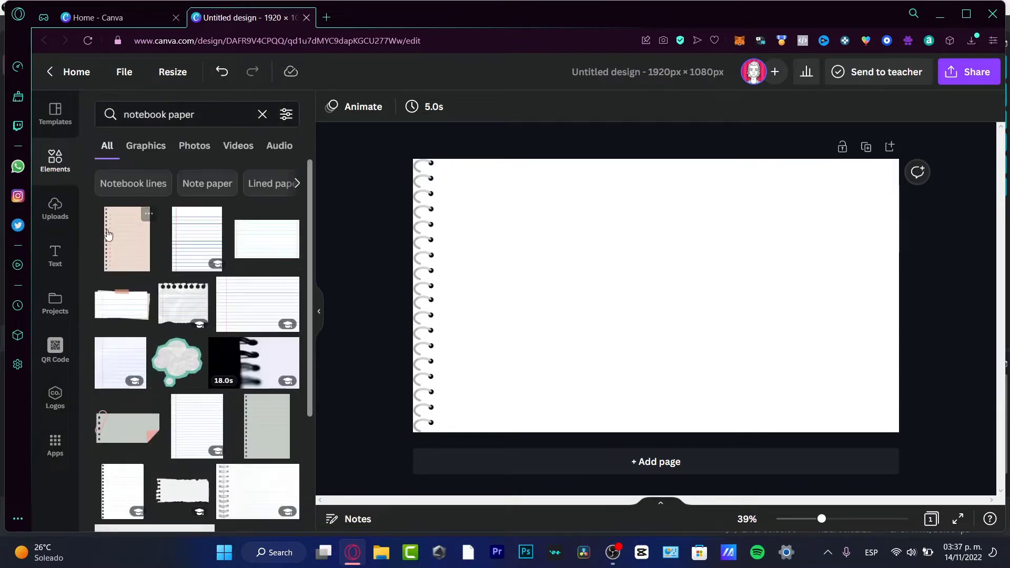
click(263, 307)
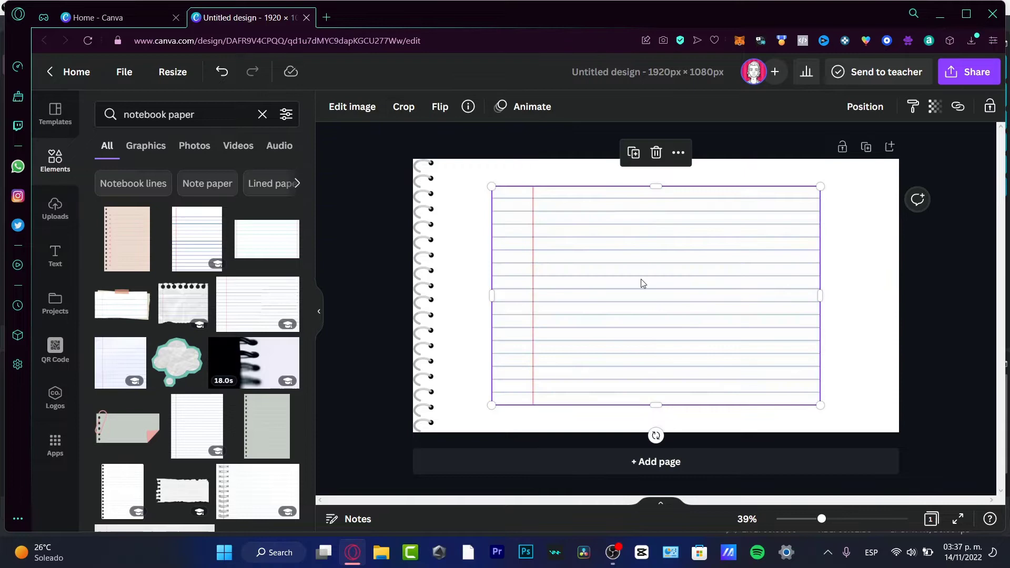
Step: Stretch the lined paper over the whole page and send it behind the spiral
drag(642, 283, 718, 304)
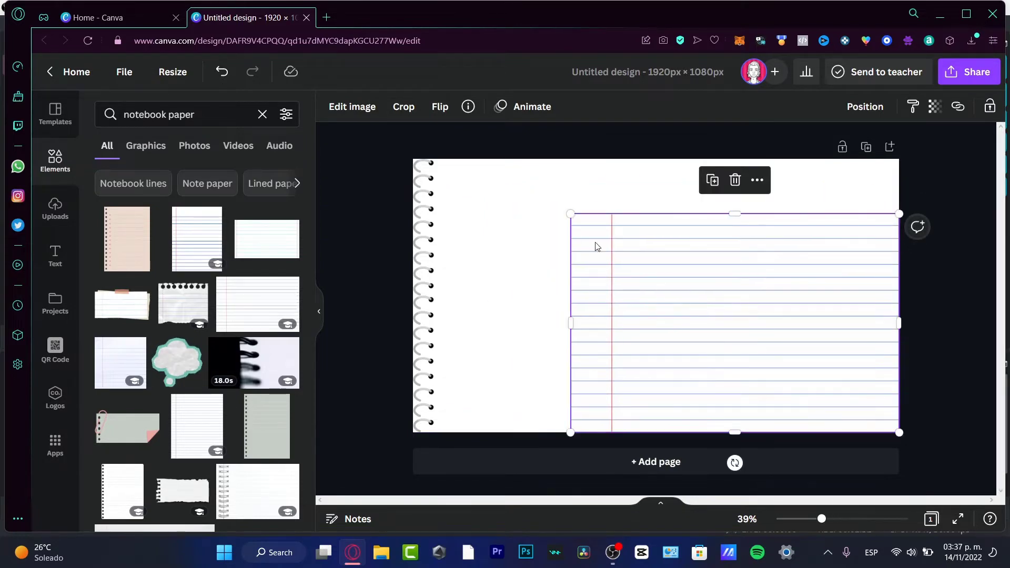
drag(570, 214, 472, 190)
drag(489, 295, 424, 293)
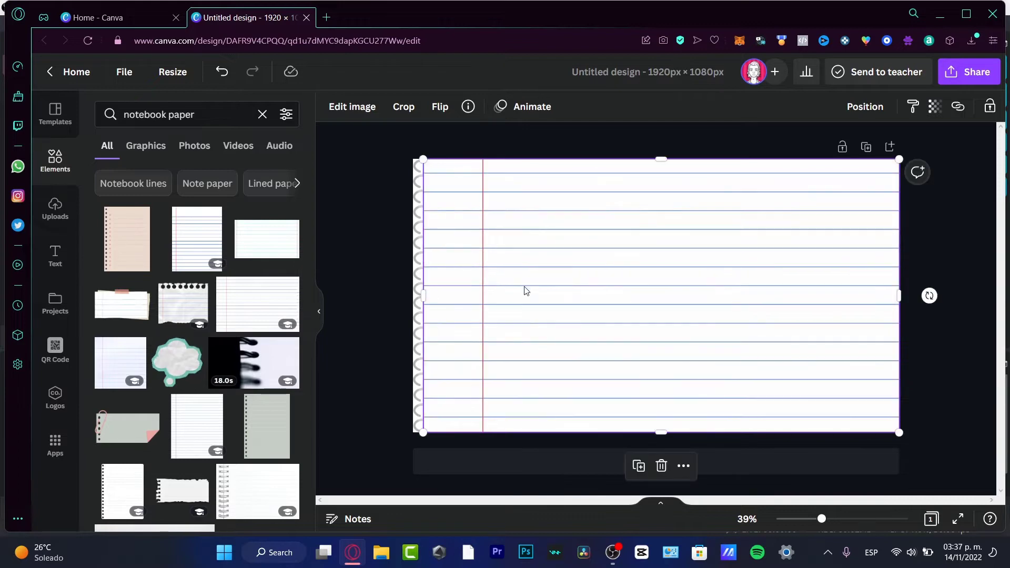
right_click(554, 288)
click(644, 305)
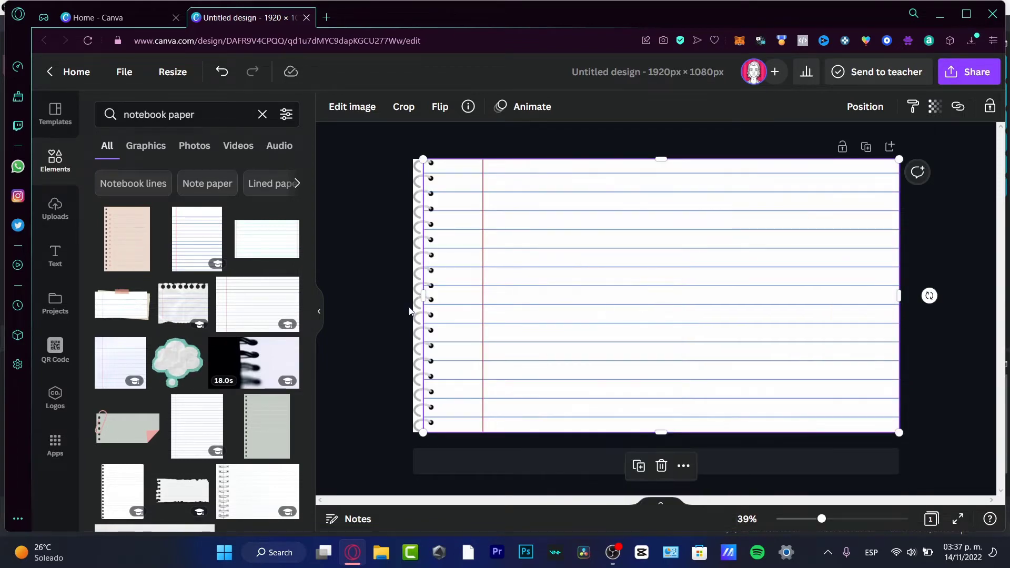
click(383, 290)
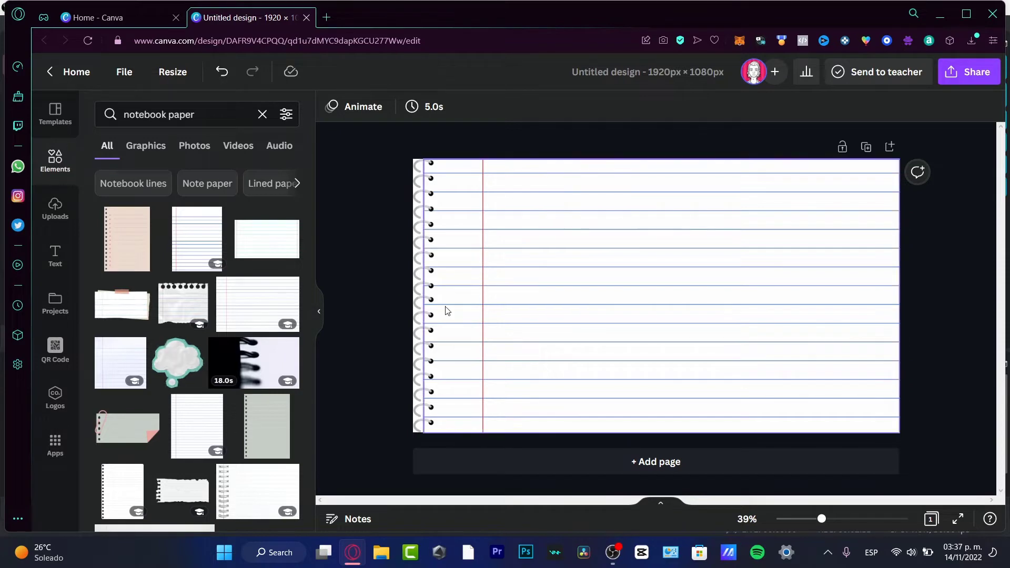
Step: Group the lined paper and spiral binding, then lock the group
drag(369, 246, 469, 350)
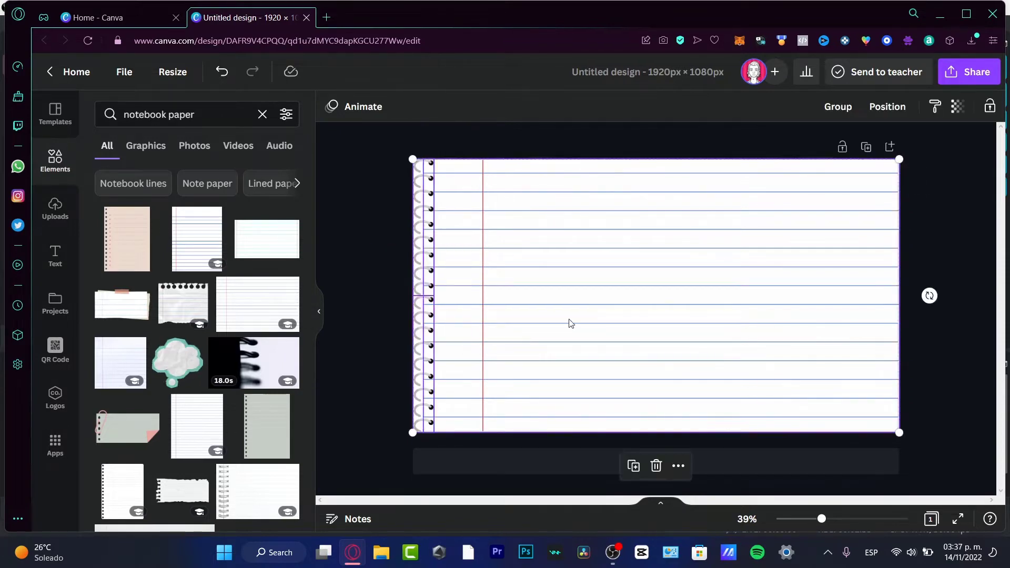
click(841, 111)
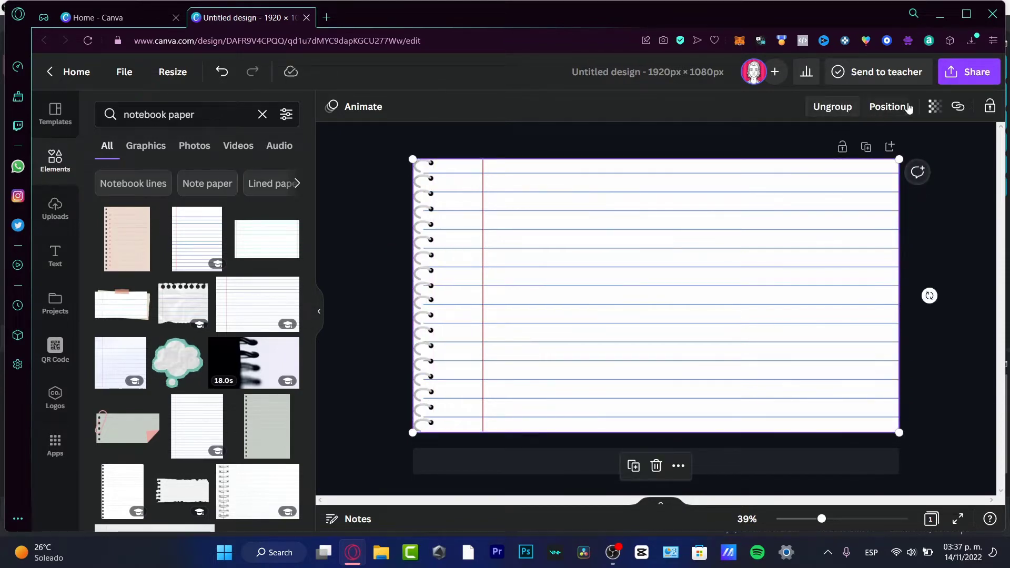
click(990, 108)
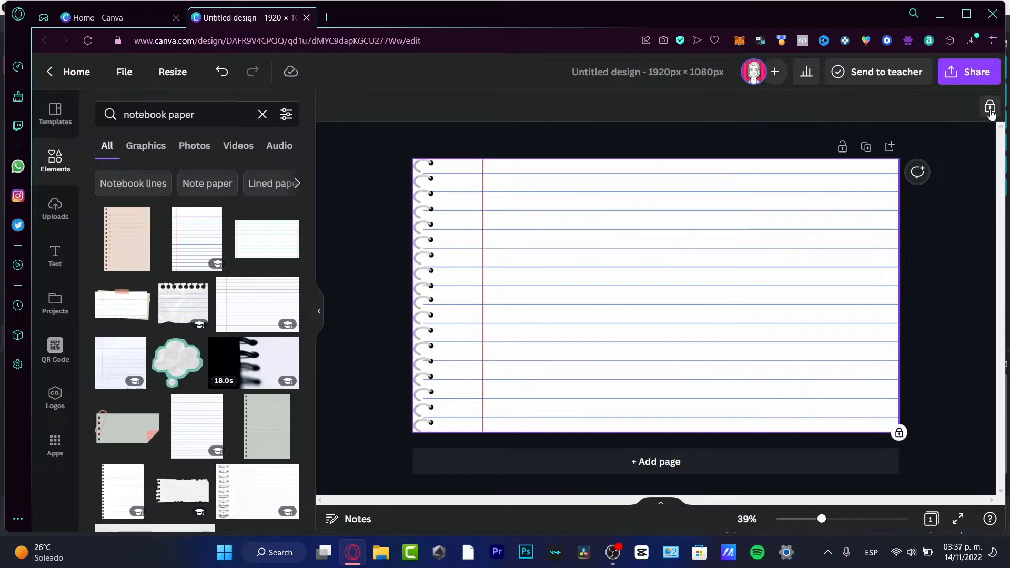
click(345, 263)
Step: Confirm the locked notebook background can no longer be selected or moved
drag(432, 206, 758, 305)
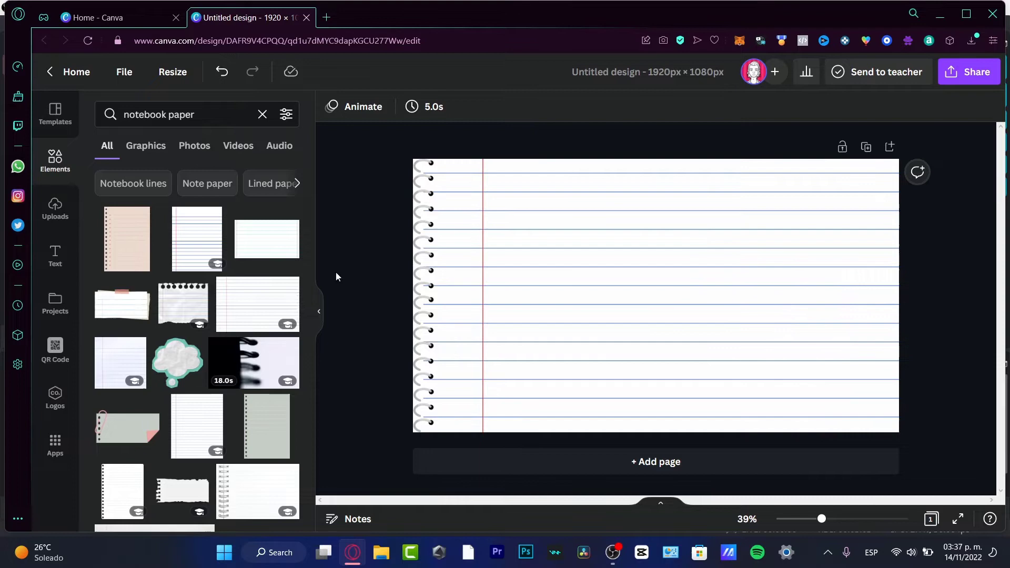
drag(370, 266, 640, 322)
drag(762, 243, 462, 287)
drag(761, 262, 629, 299)
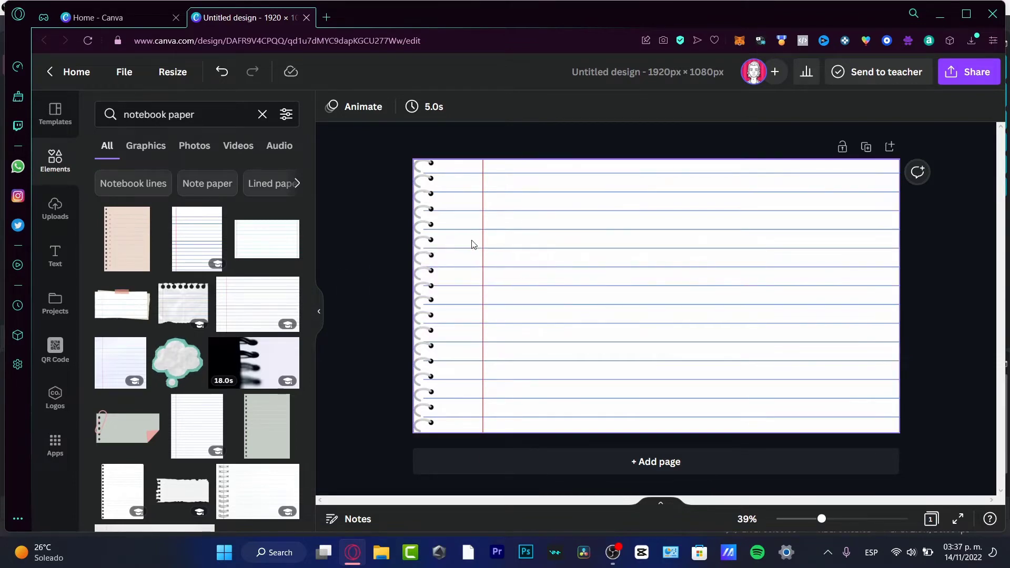
drag(414, 240, 626, 317)
drag(920, 251, 705, 341)
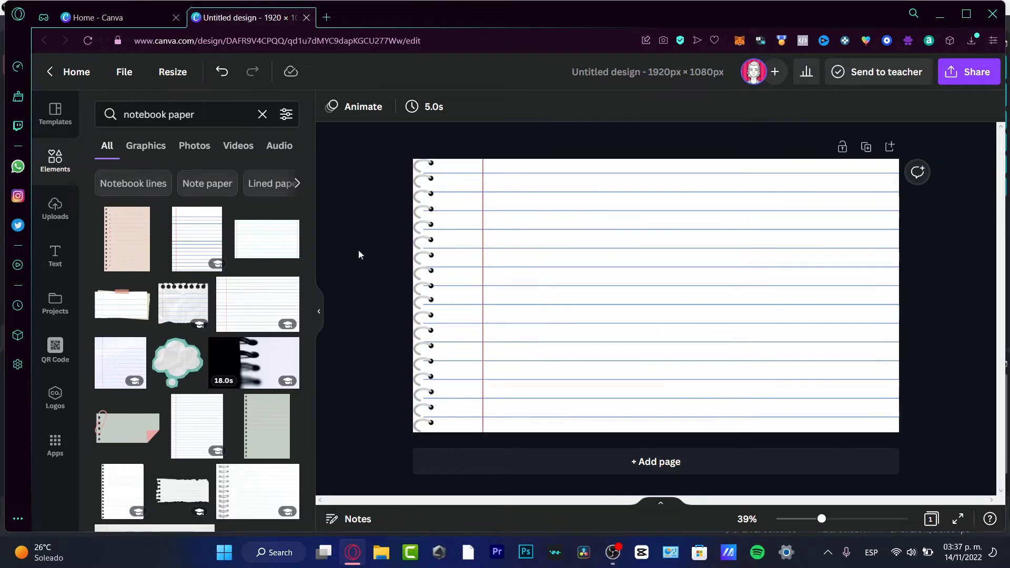
Step: Add a cloud graphic from a 'cloud' search, make it black, and move it left
click(55, 167)
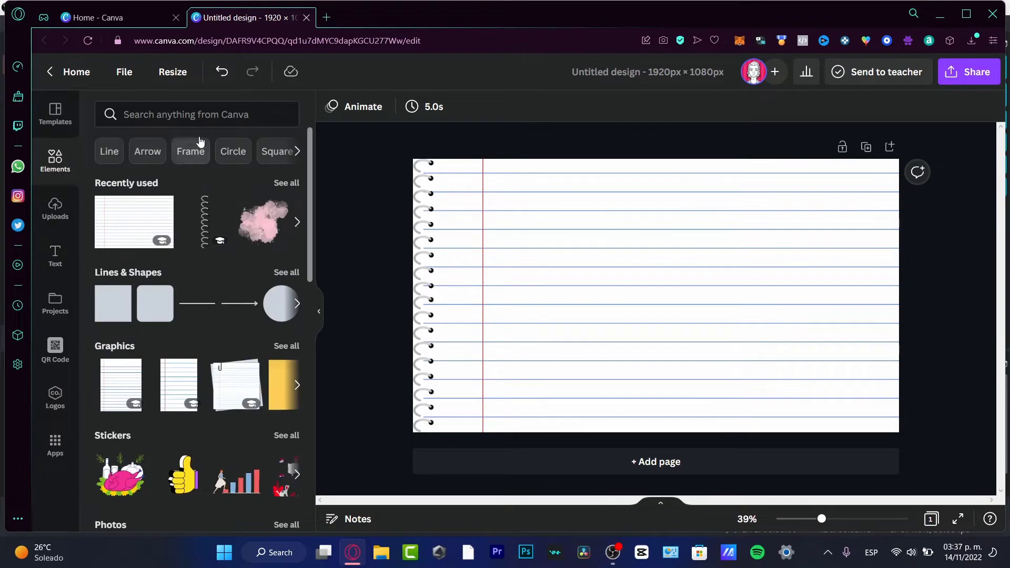
click(207, 111)
text(cloud)
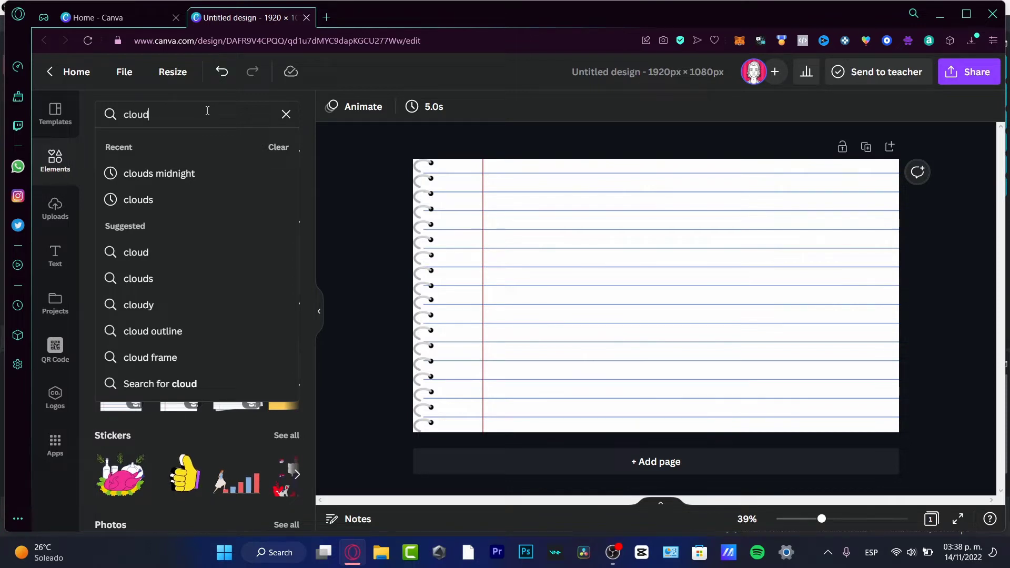
key(Return)
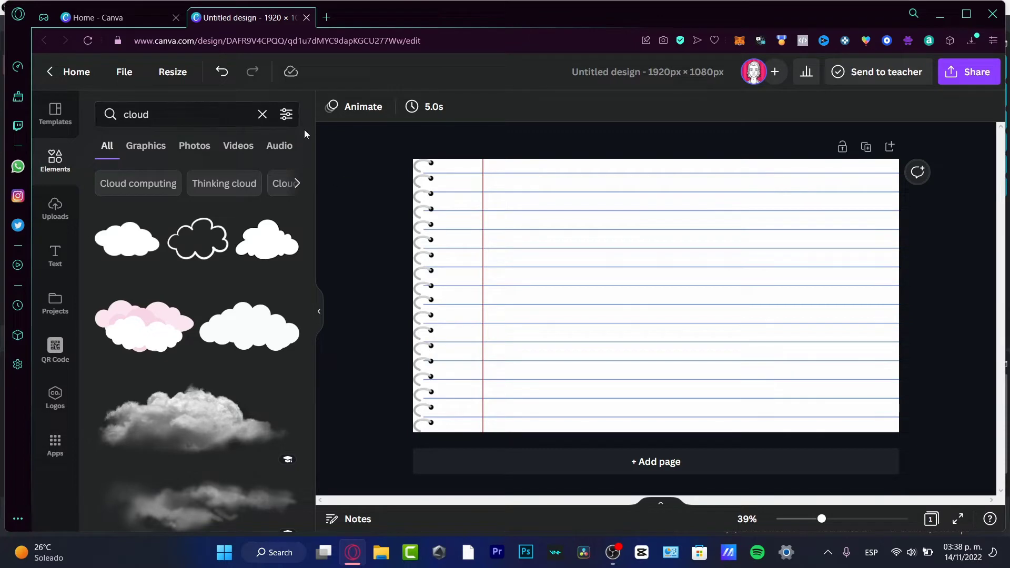
click(146, 247)
click(331, 107)
click(108, 304)
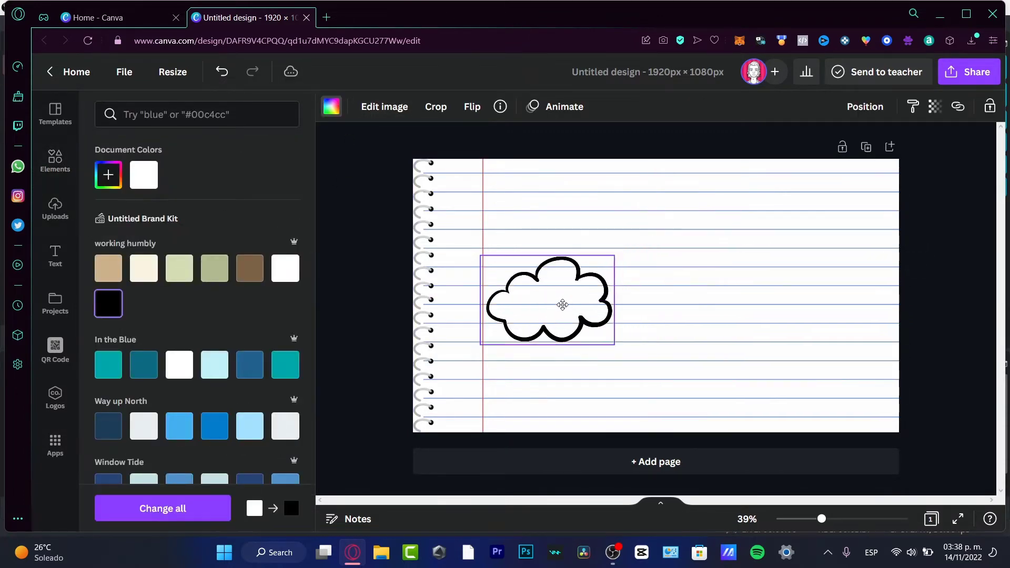
drag(561, 304, 807, 284)
Step: Duplicate the black cloud, shrink the copy, and flip it horizontally on the right
key(ctrl+d)
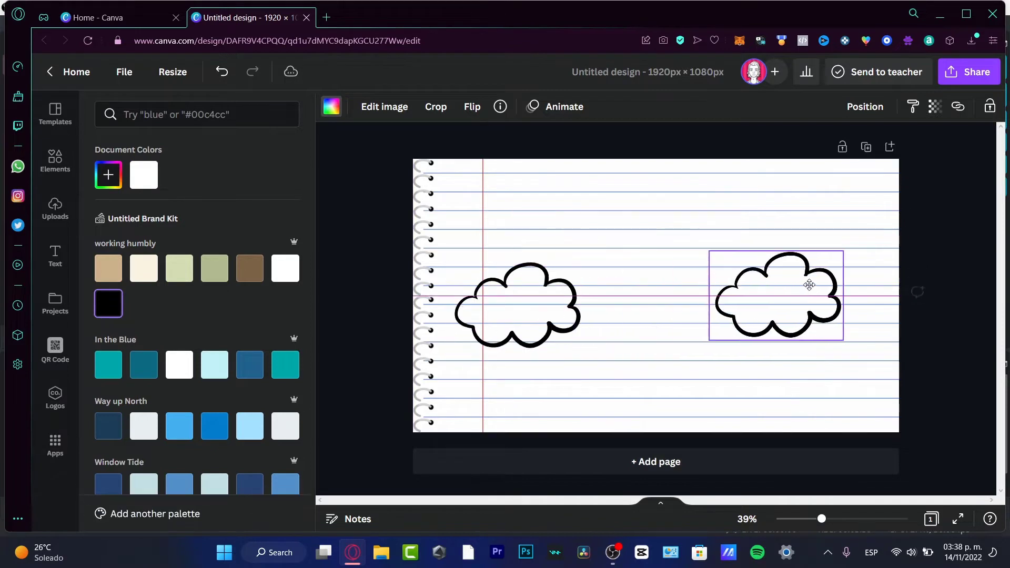
drag(849, 252, 829, 263)
drag(728, 293, 709, 263)
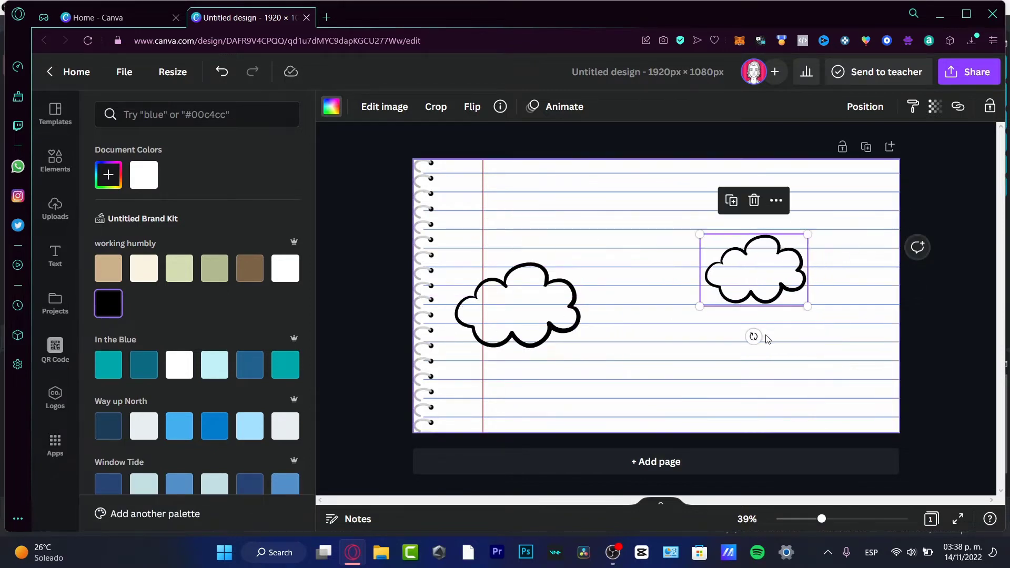
click(471, 107)
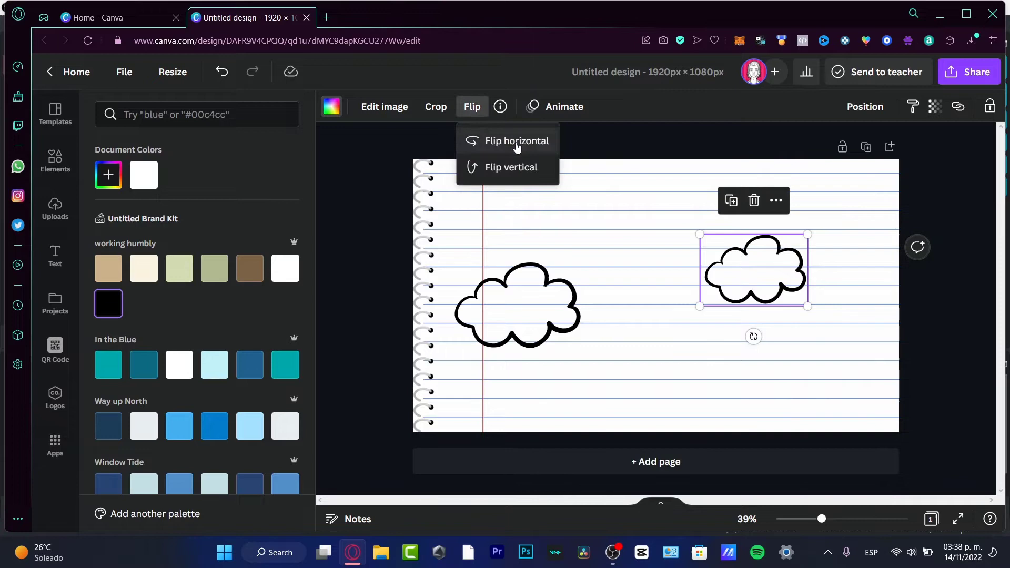
click(515, 143)
drag(771, 277, 812, 277)
Step: Search 'cloud' again and add a scalloped cloud from the recommended elements
click(55, 157)
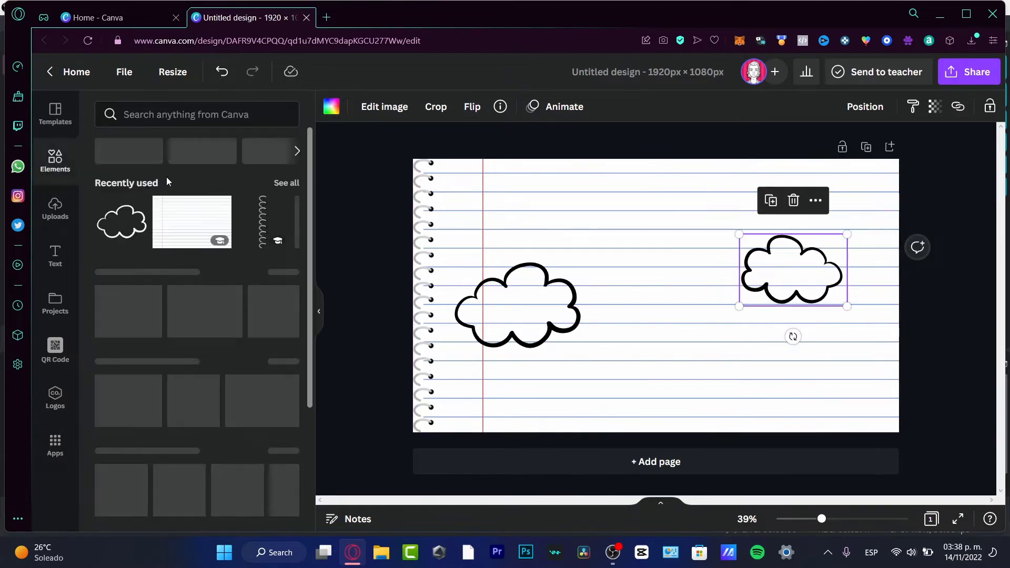
text(cloud)
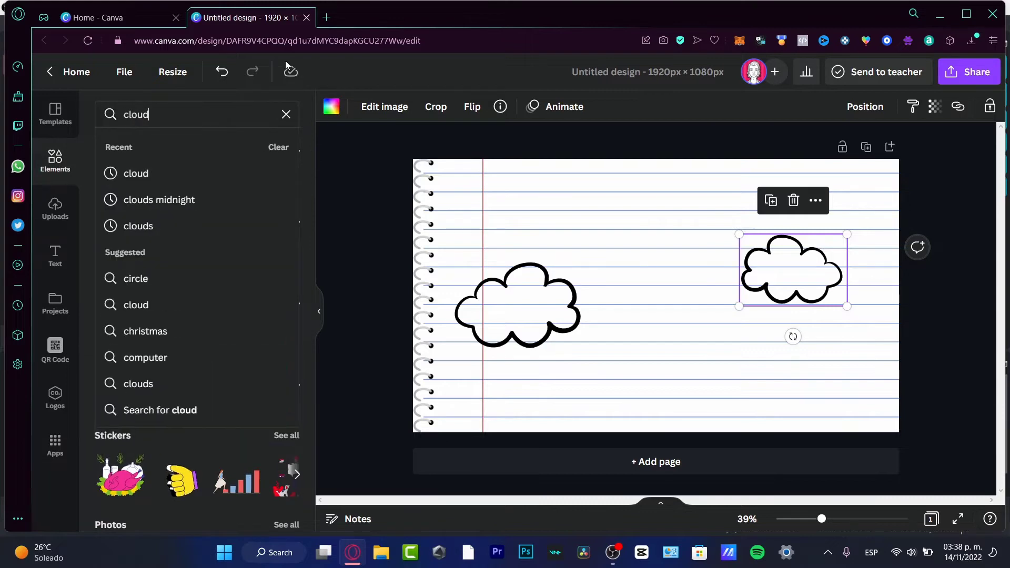
key(Return)
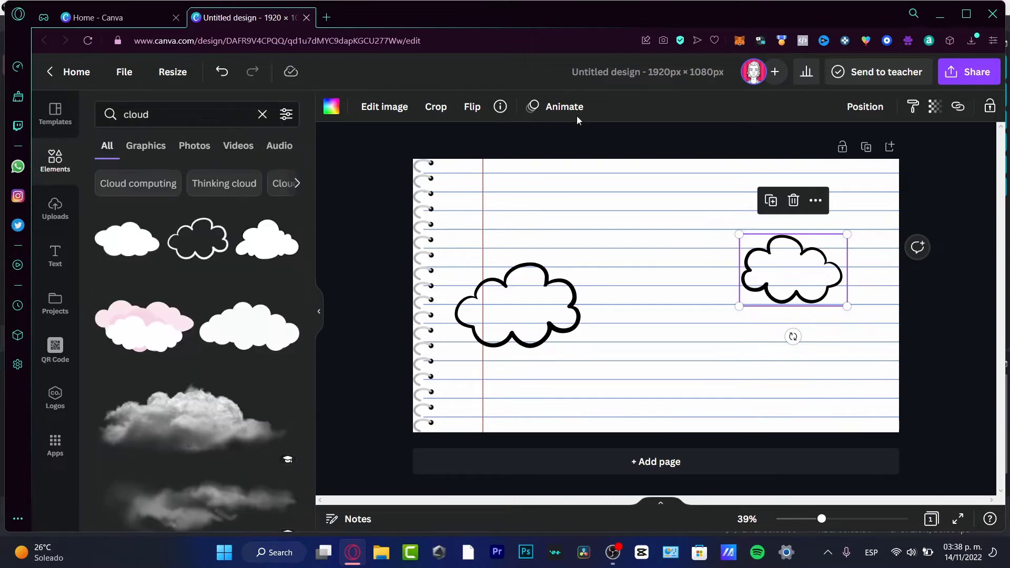
click(208, 255)
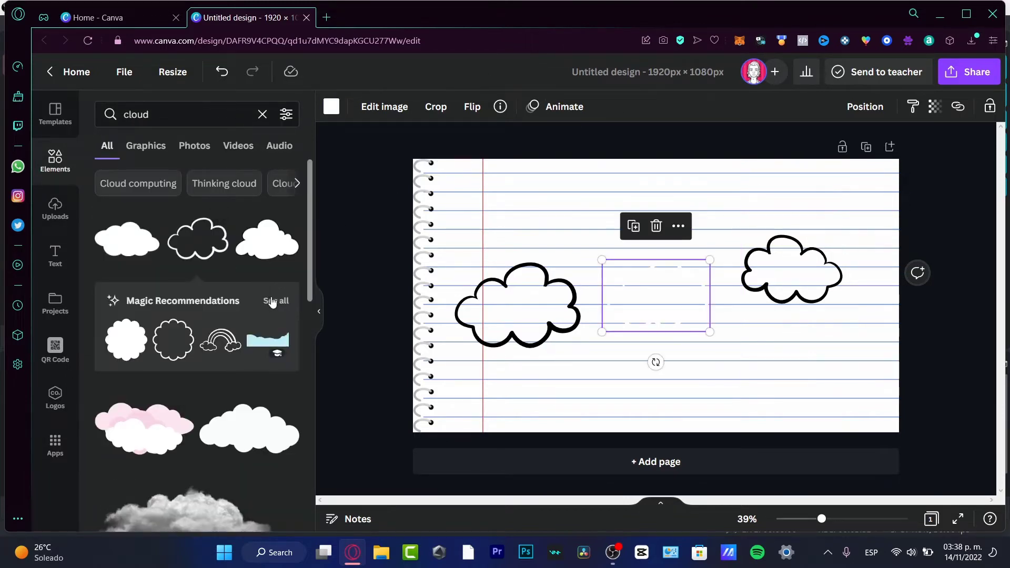
click(272, 302)
scroll(195, 348, down, 4)
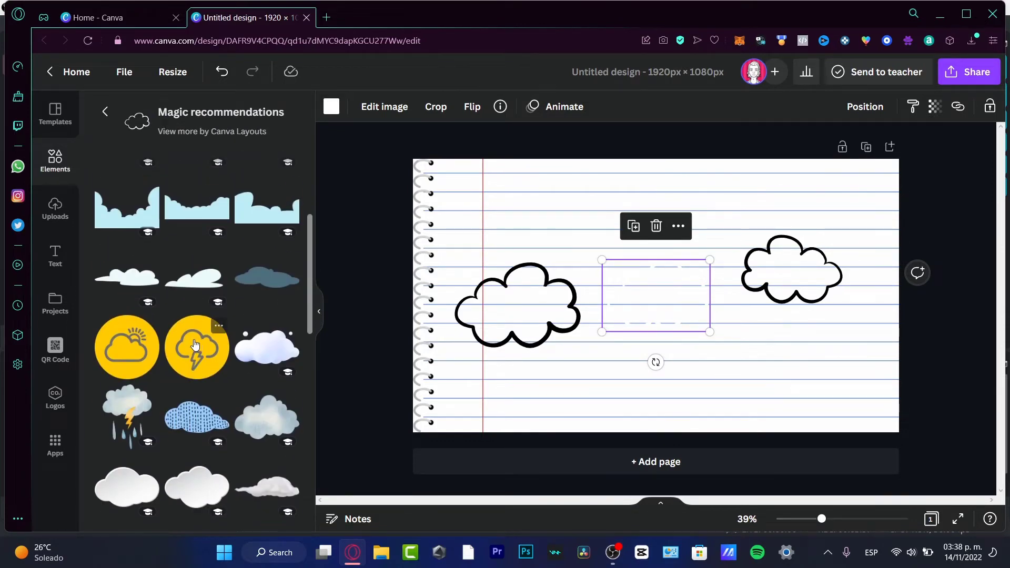
scroll(195, 345, up, 3)
click(209, 217)
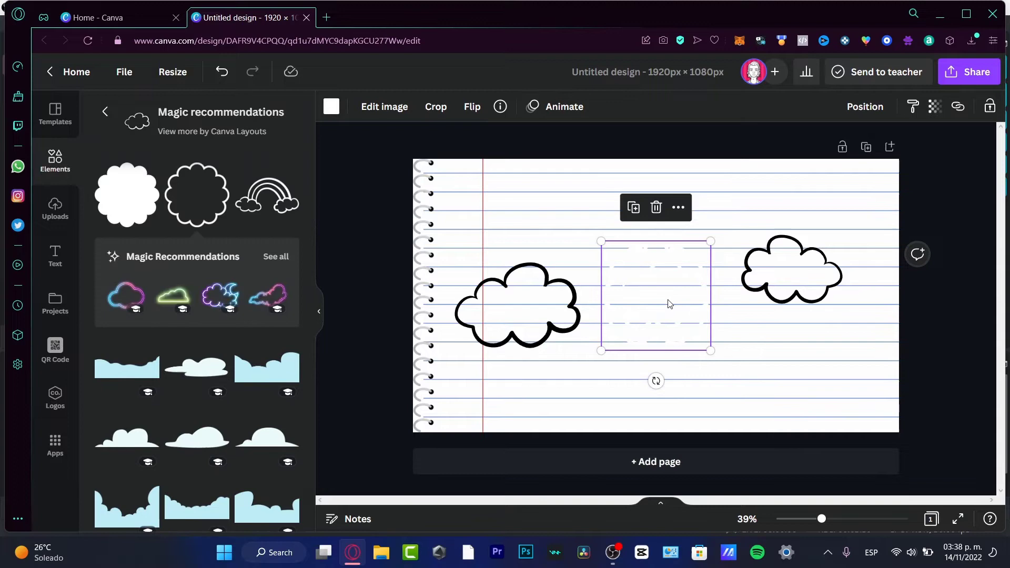
Step: Make the scalloped cloud's outline black and enlarge it
drag(670, 300, 763, 348)
click(609, 307)
click(609, 308)
drag(693, 310, 646, 294)
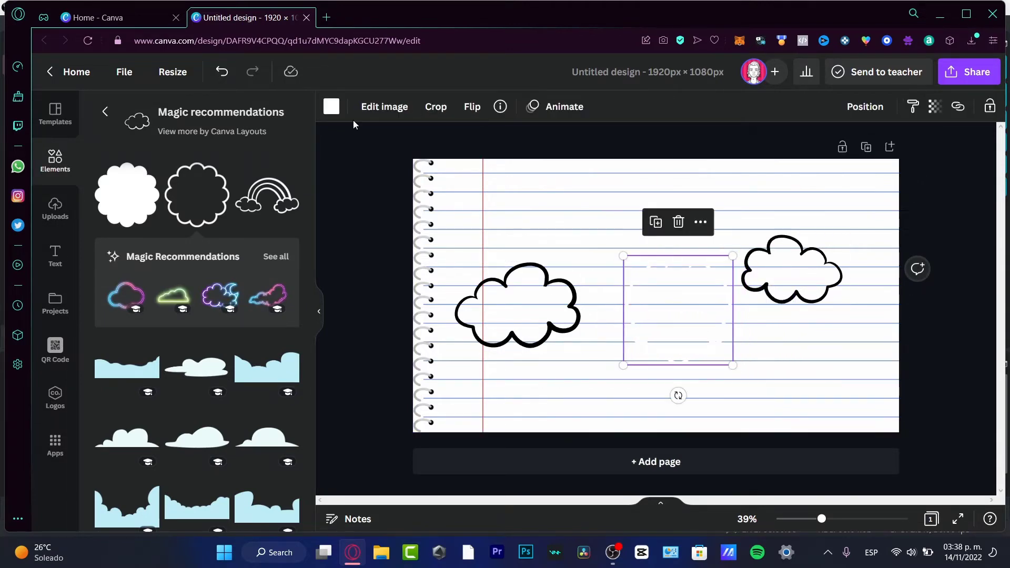
click(332, 107)
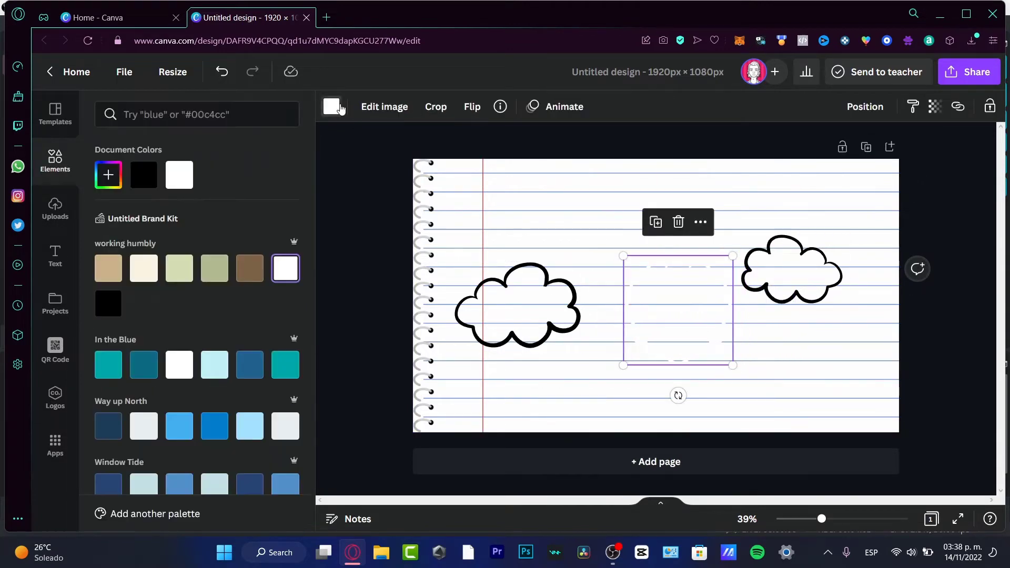
click(112, 307)
drag(669, 323, 635, 308)
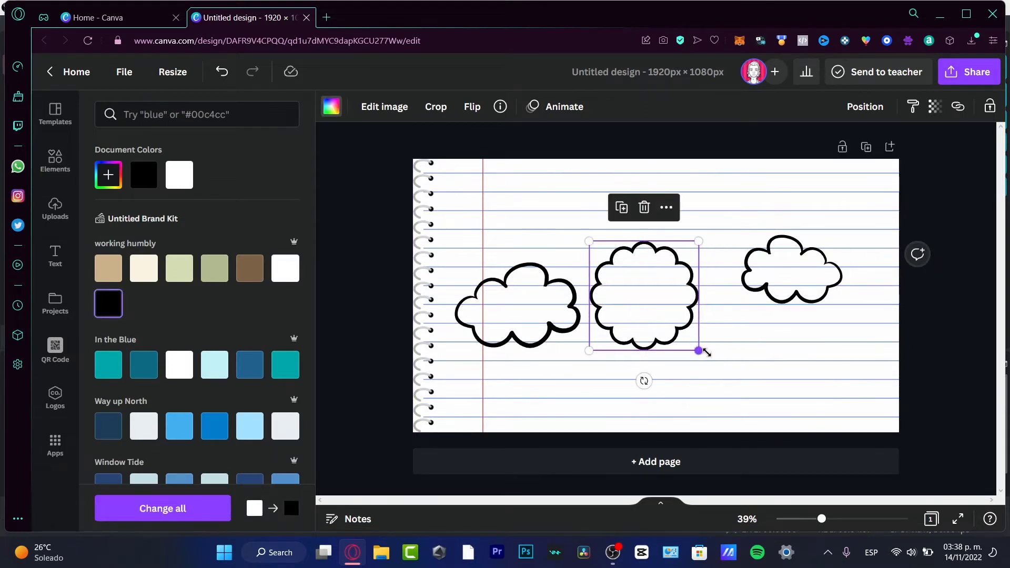
drag(698, 350, 753, 365)
mouse_move(670, 328)
mouse_down()
mouse_move(667, 300)
mouse_move(669, 312)
mouse_up()
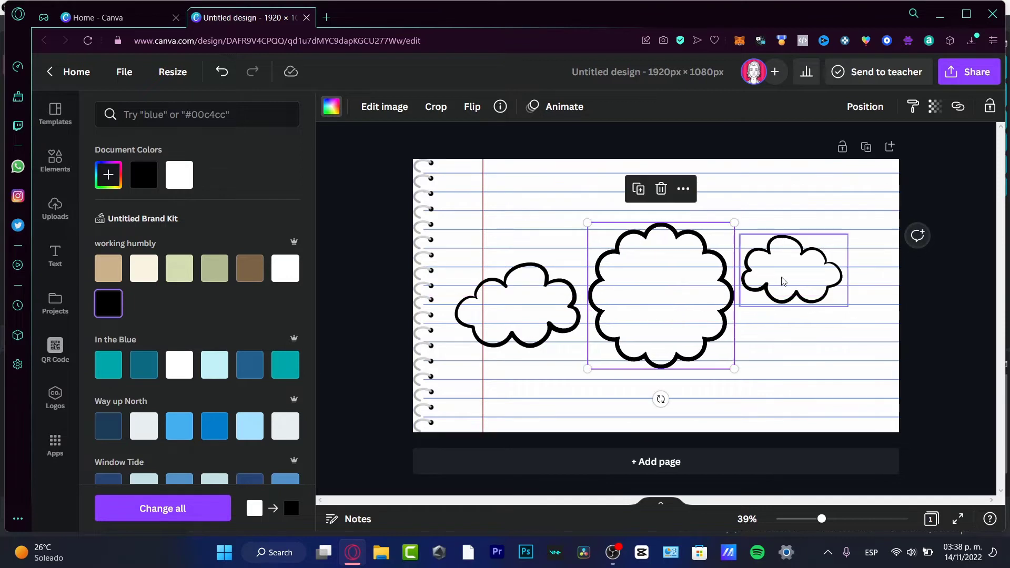
Step: Fine-tune the layout: left cloud lower left, small cloud right, large cloud at top
drag(782, 282, 817, 289)
drag(523, 318, 491, 332)
drag(658, 293, 662, 230)
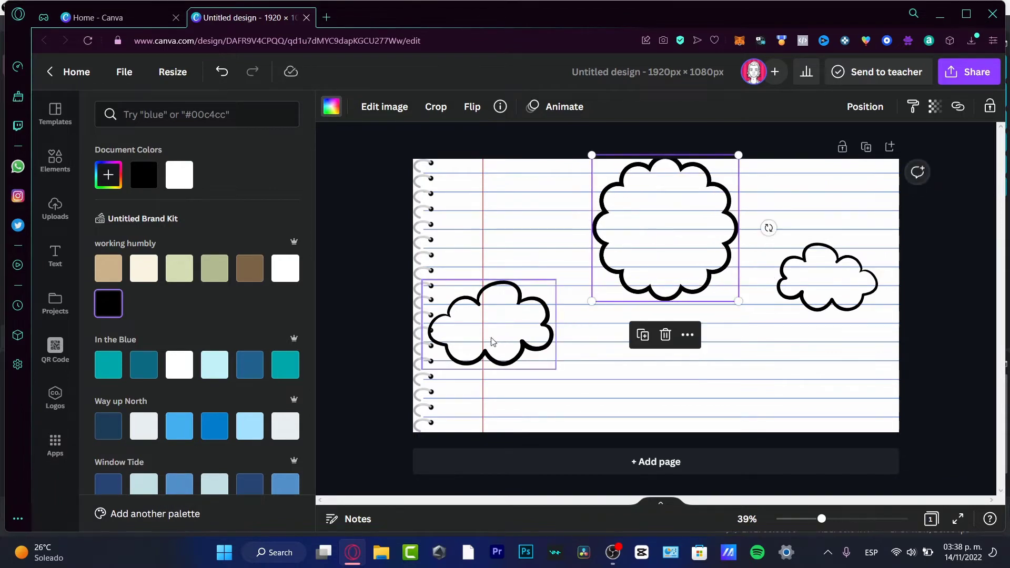
drag(492, 343, 521, 394)
drag(835, 283, 821, 332)
drag(560, 365, 568, 359)
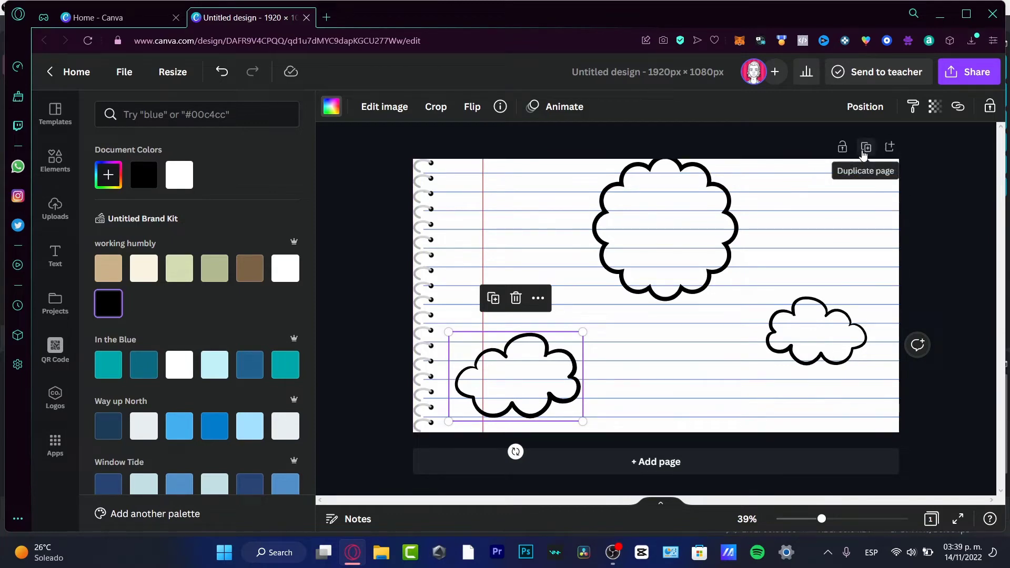
Step: Duplicate the page as page 2 and nudge each of its three clouds slightly
click(863, 152)
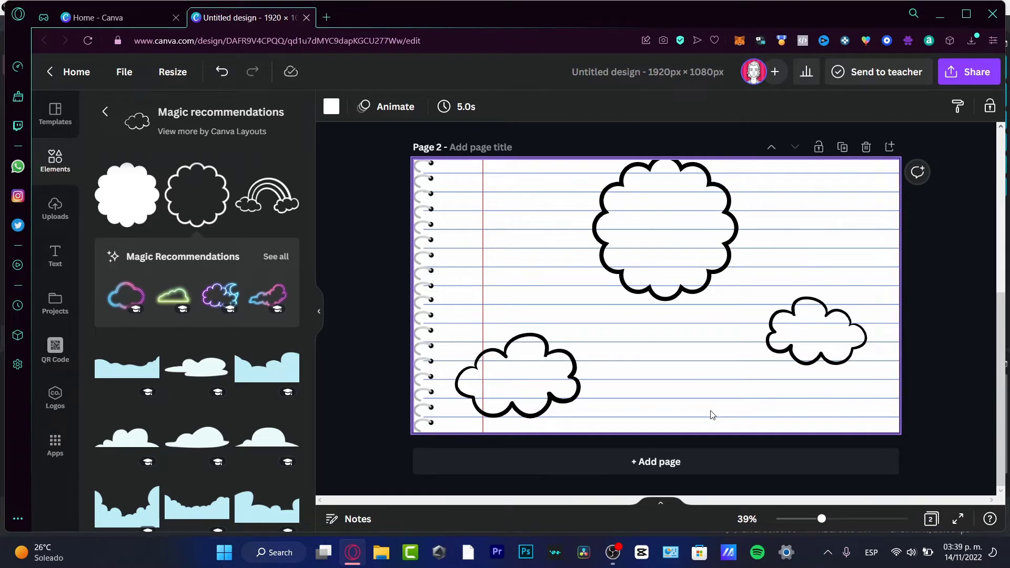
click(526, 379)
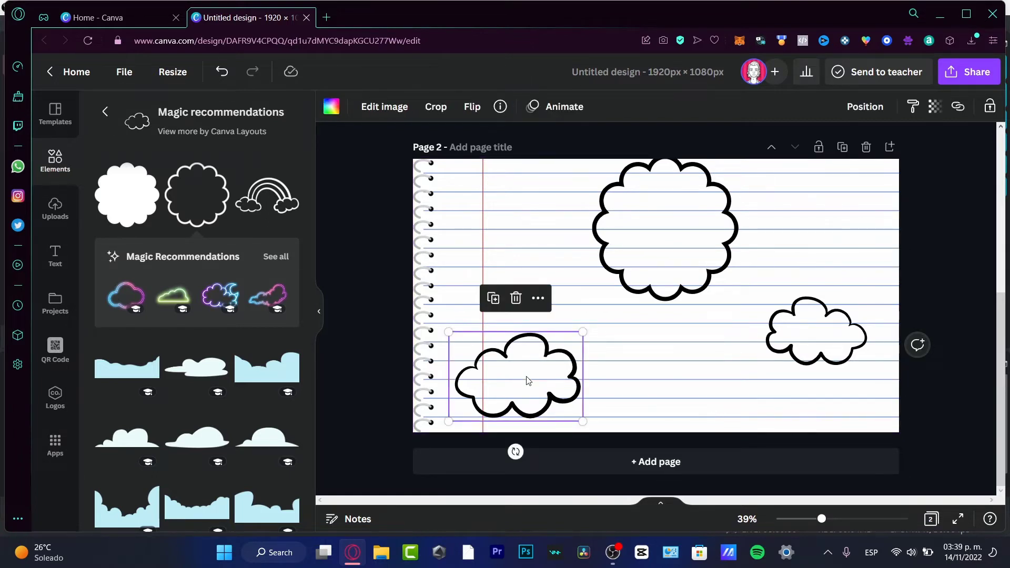
drag(527, 380, 532, 380)
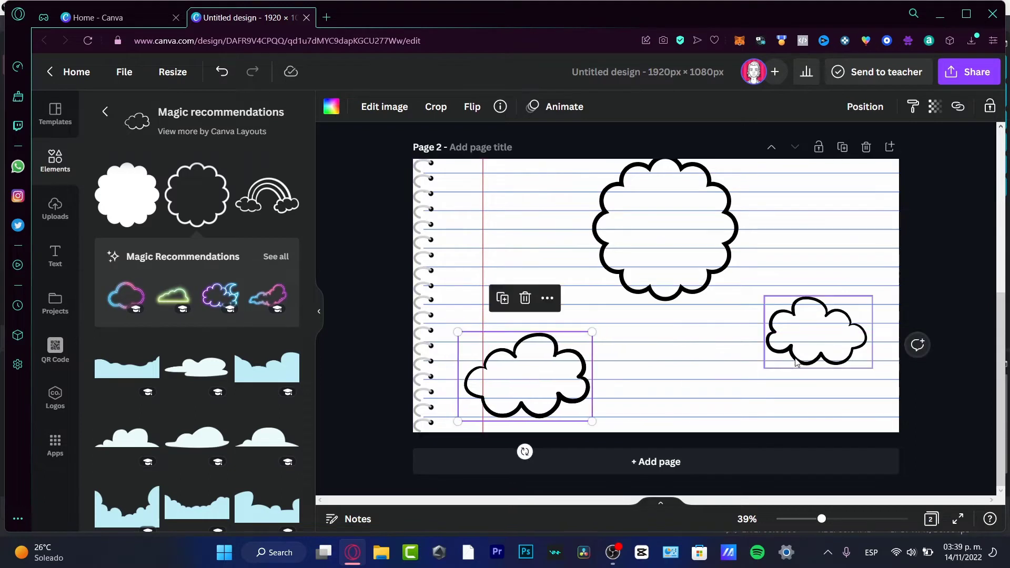
drag(817, 344, 806, 341)
click(721, 238)
drag(722, 238, 738, 238)
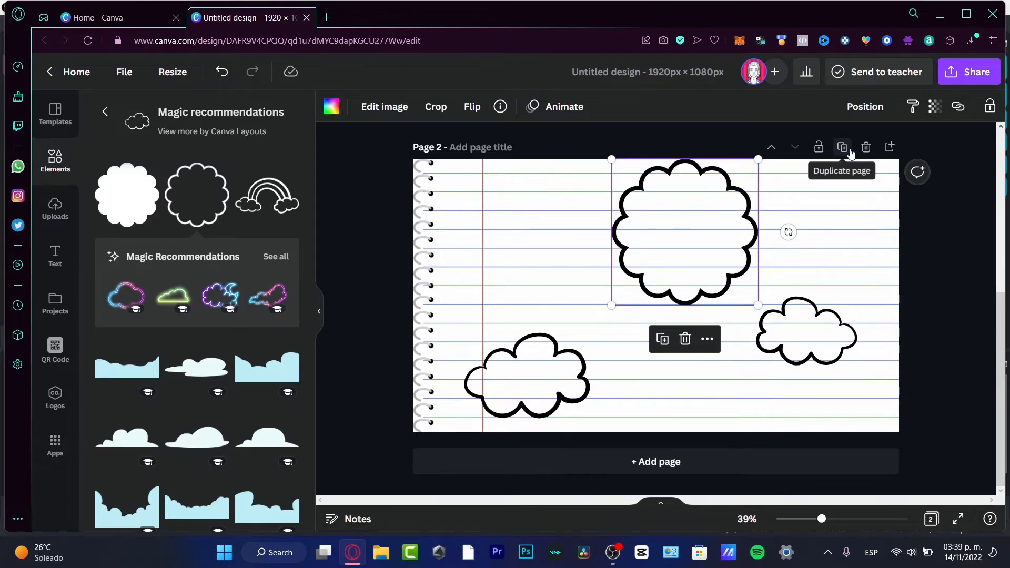
Step: Duplicate to page 3, shifting the right cloud left and the other two right
click(842, 147)
click(826, 320)
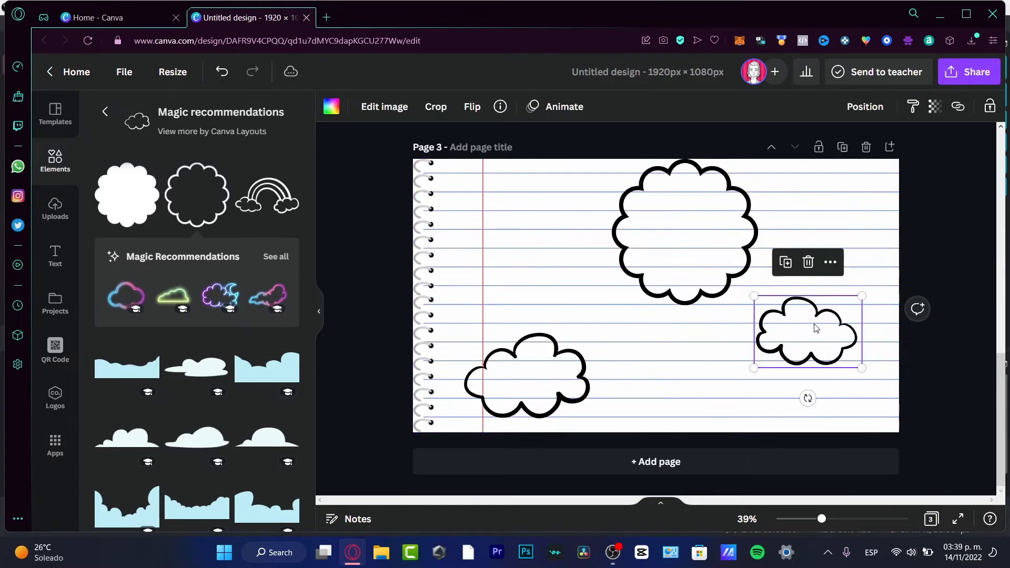
drag(816, 328, 798, 322)
drag(555, 365, 580, 361)
drag(697, 237, 707, 232)
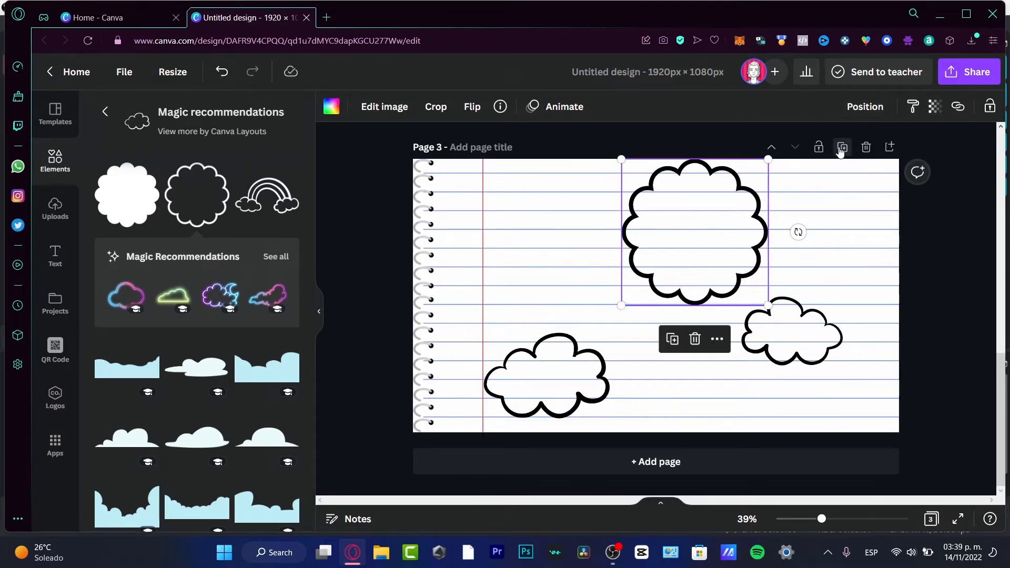
Step: Continue duplicating from page 4 to page 20, shifting the clouds a little each time
click(840, 151)
drag(792, 331, 769, 331)
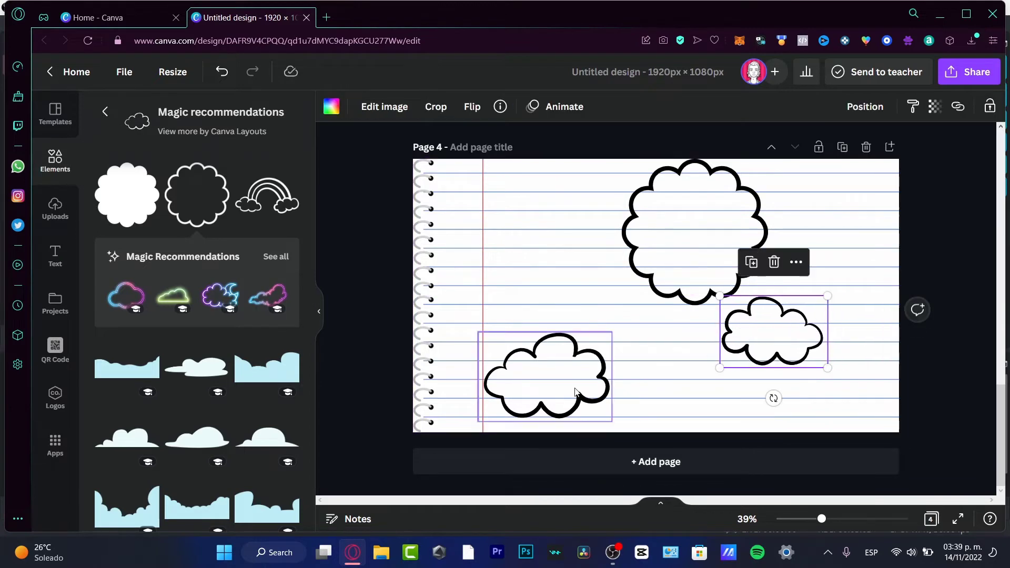
drag(574, 392, 592, 389)
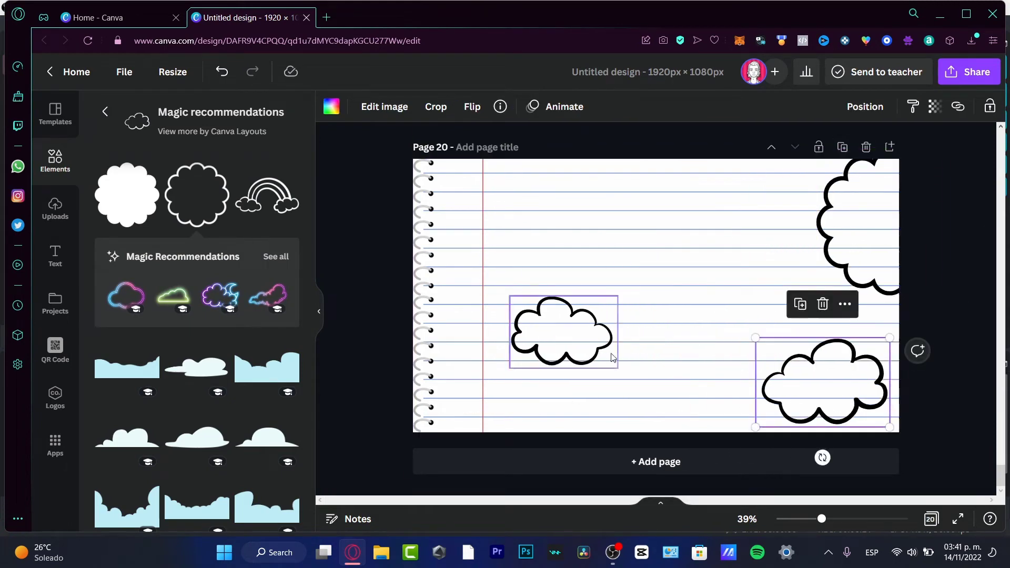
click(584, 351)
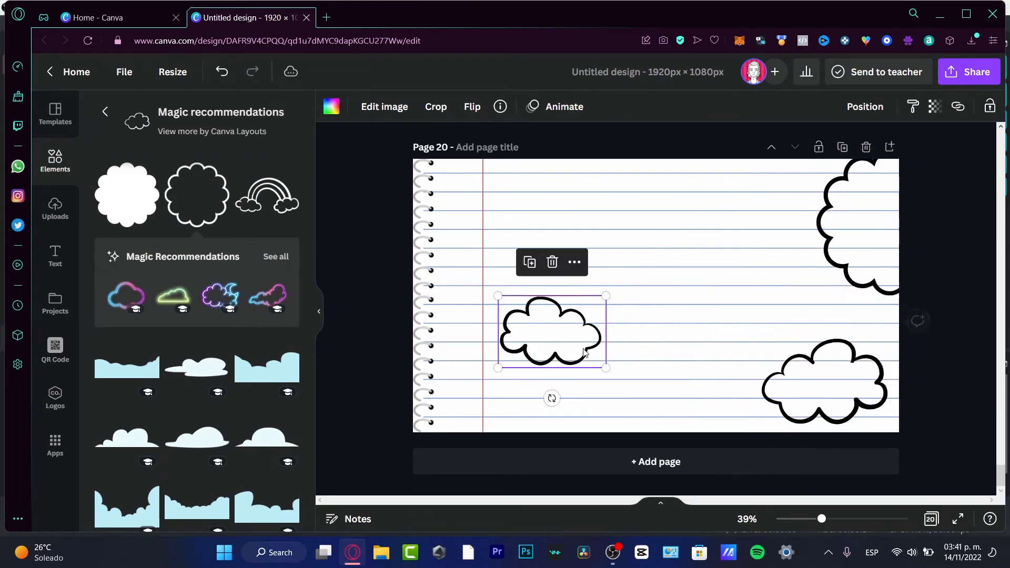
drag(870, 199, 881, 177)
Step: Duplicate to page 21, pushing the bottom-right cloud to the edge and nudging the others
click(843, 147)
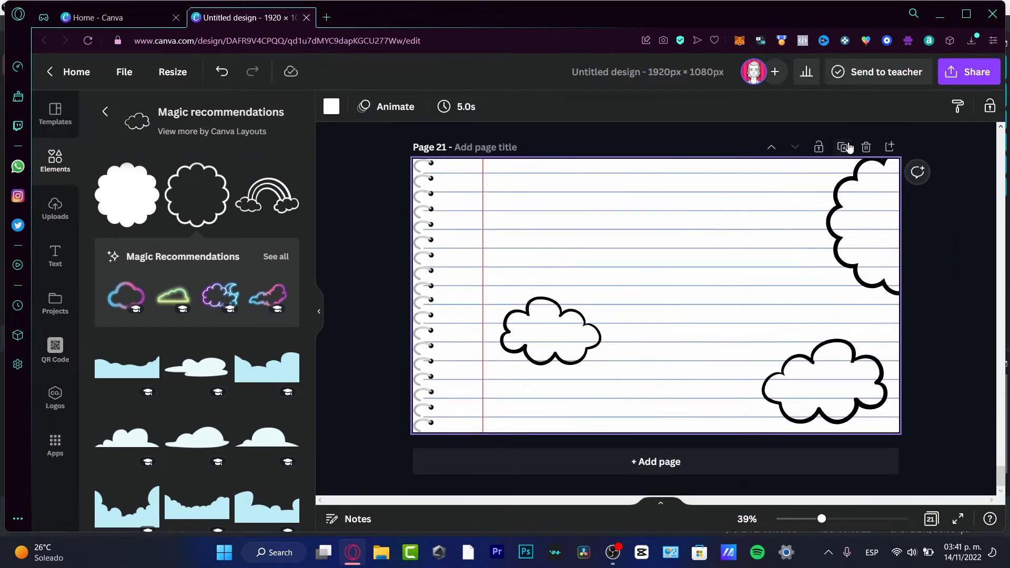
drag(803, 350, 818, 354)
drag(571, 342, 559, 343)
drag(847, 225, 857, 219)
Step: Duplicate to page 22, pushing all three clouds further toward the page edges
click(844, 147)
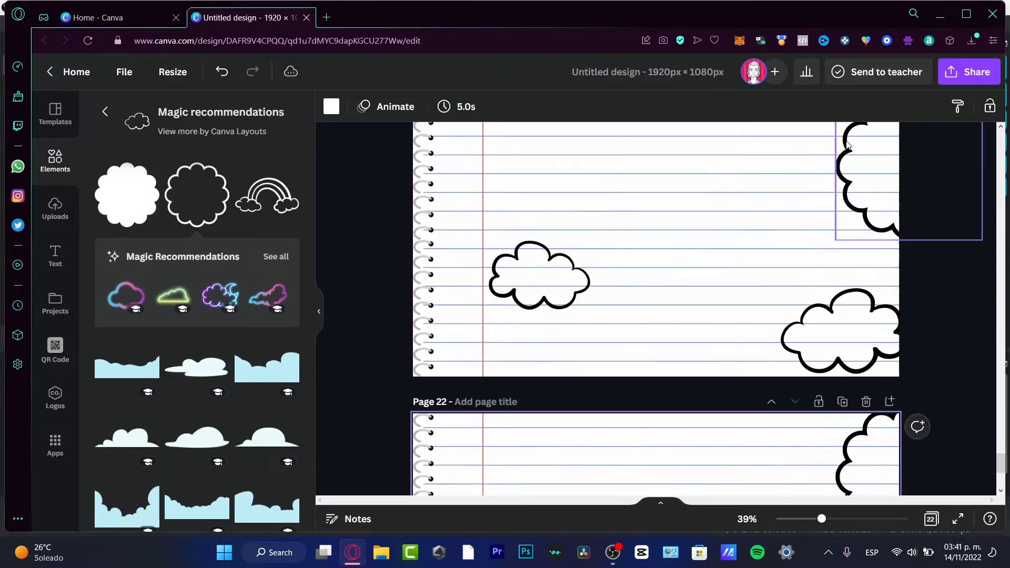
click(587, 341)
drag(541, 336, 524, 335)
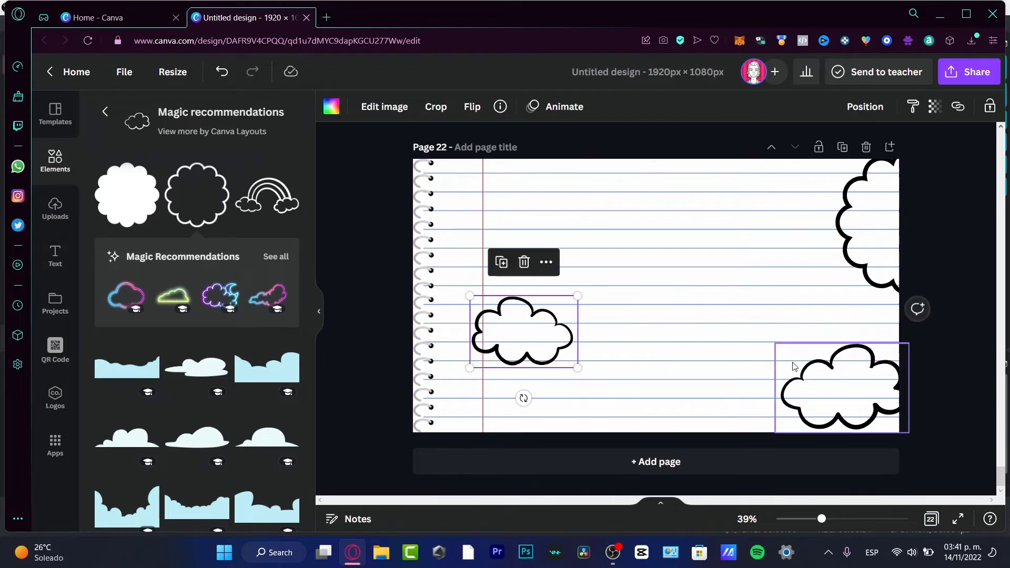
drag(830, 384, 845, 392)
drag(895, 201, 902, 196)
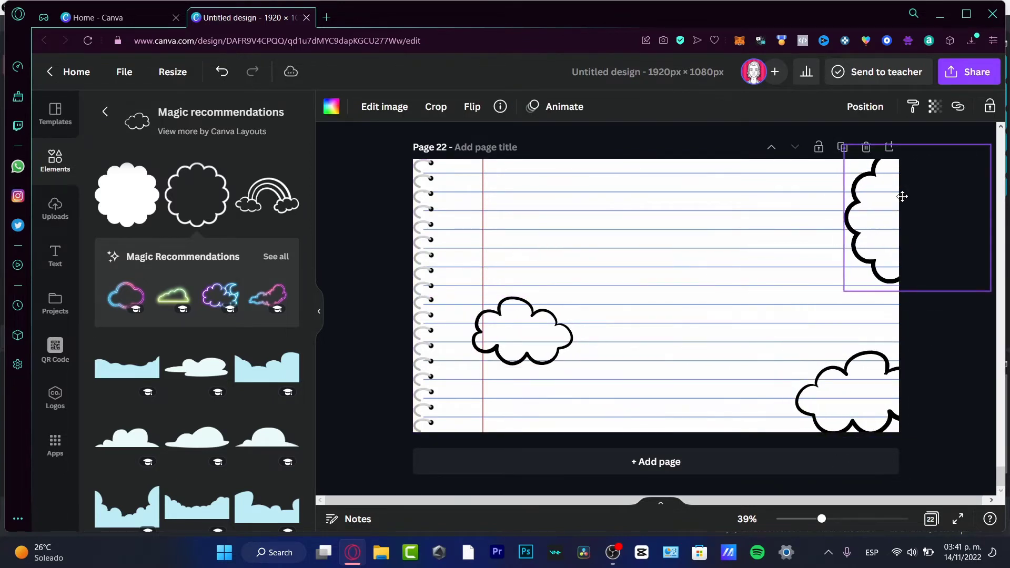
click(973, 343)
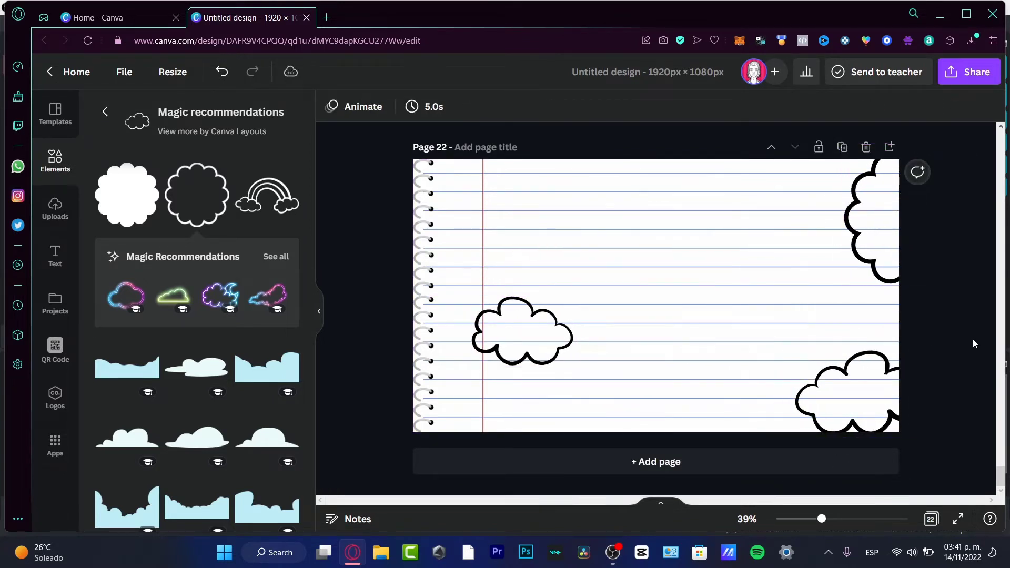
click(930, 520)
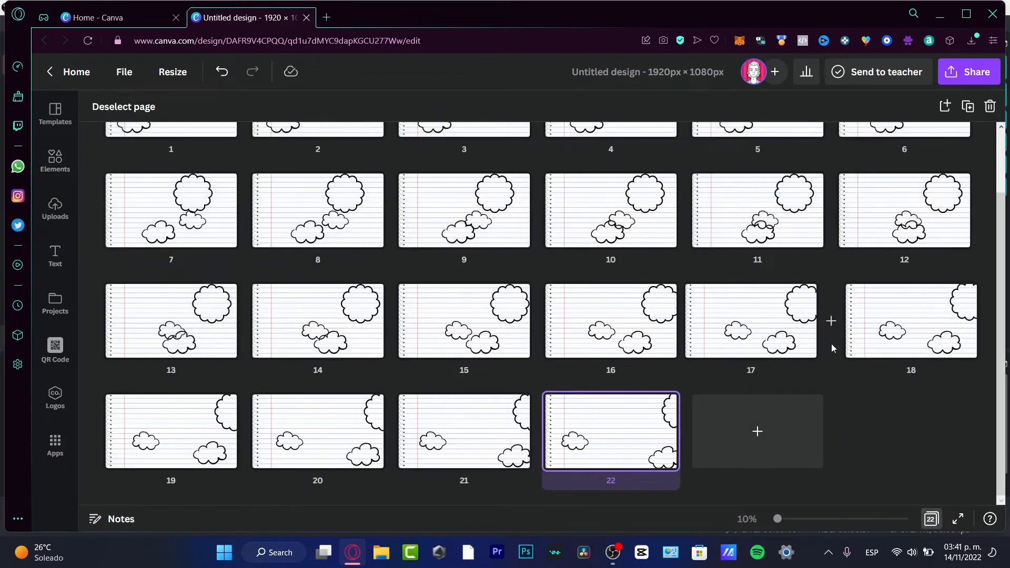
scroll(830, 342, up, 2)
scroll(851, 287, down, 2)
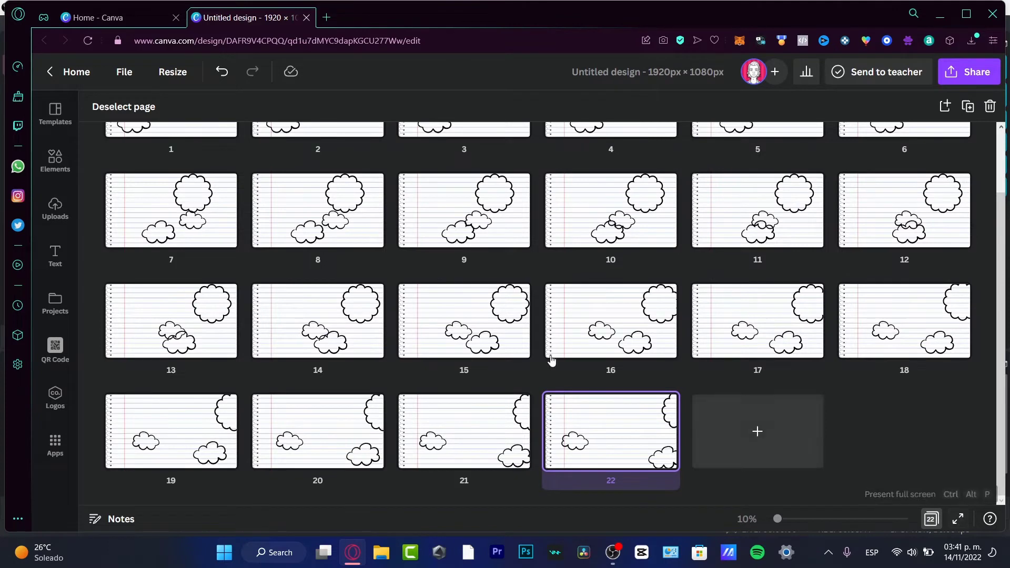
scroll(351, 292, up, 2)
click(210, 184)
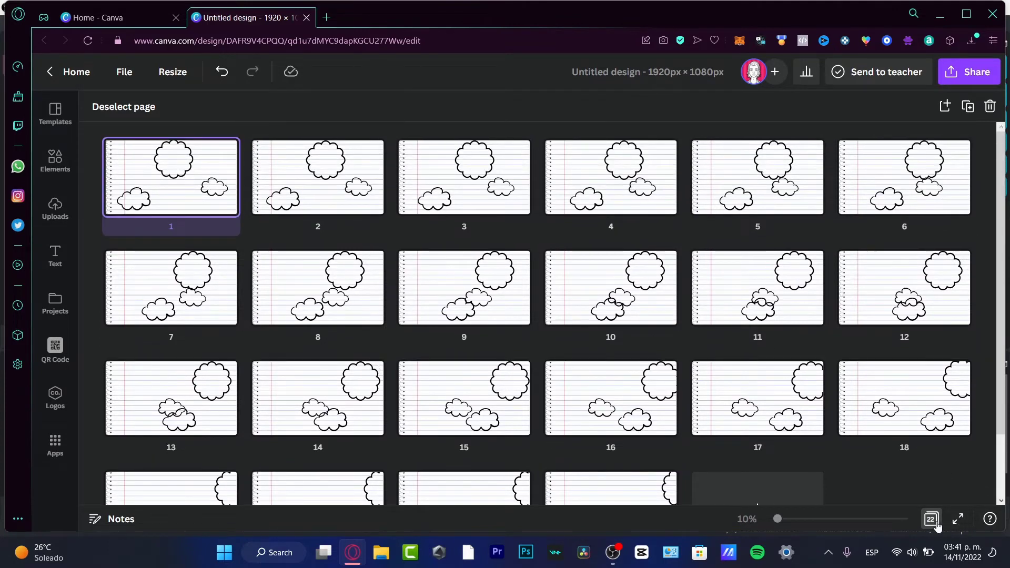
click(957, 520)
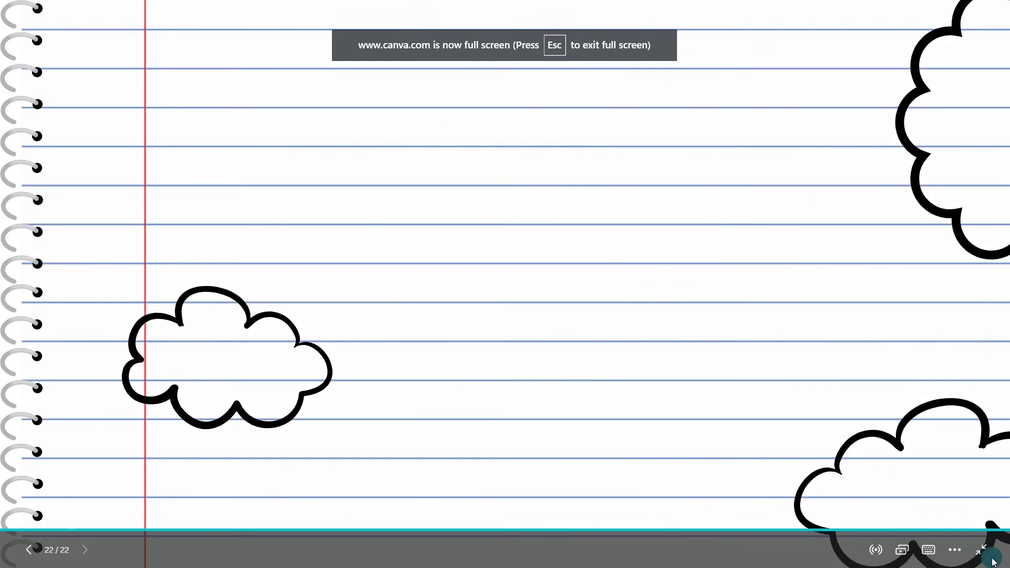
click(991, 557)
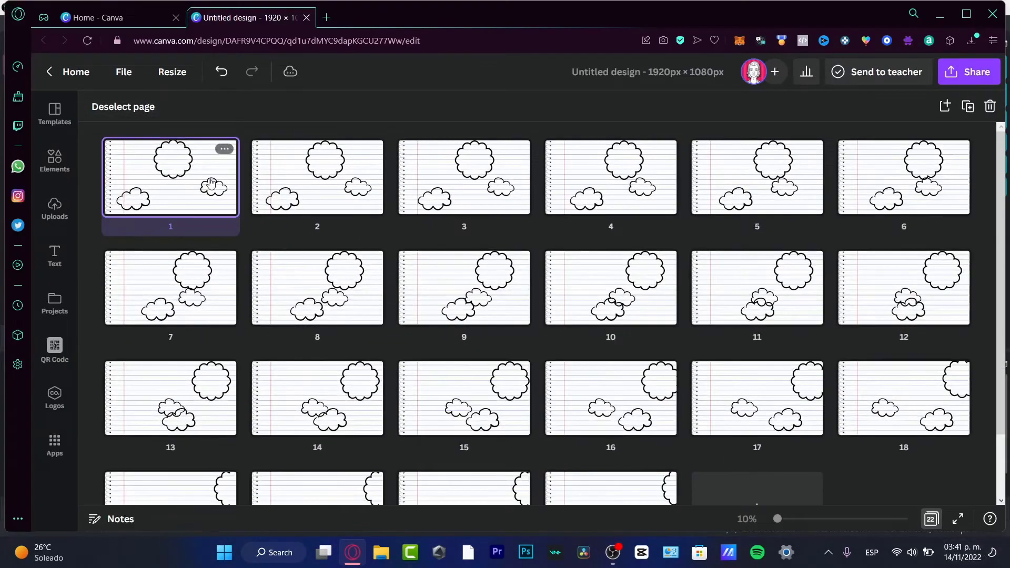
double_click(208, 180)
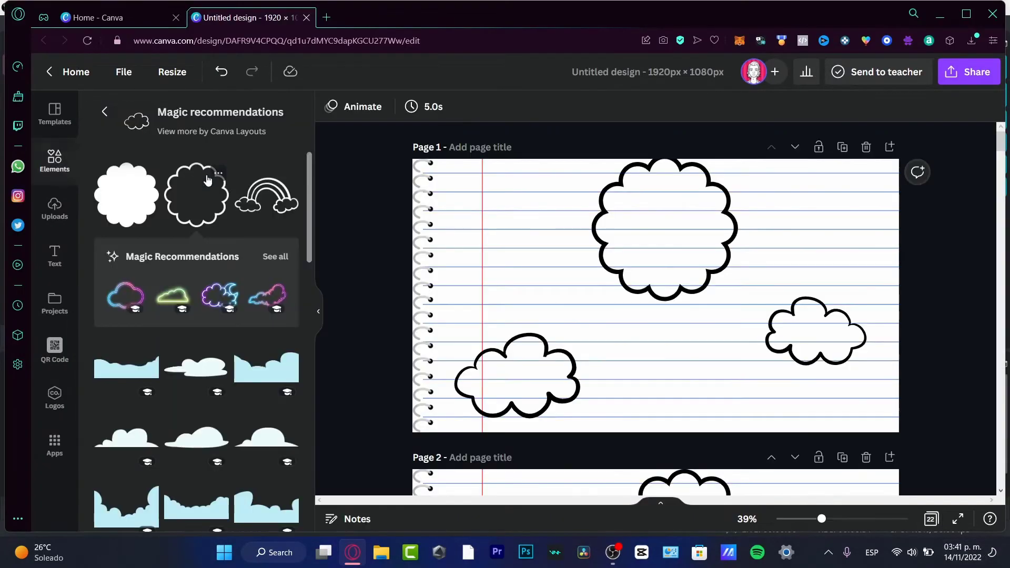
click(958, 520)
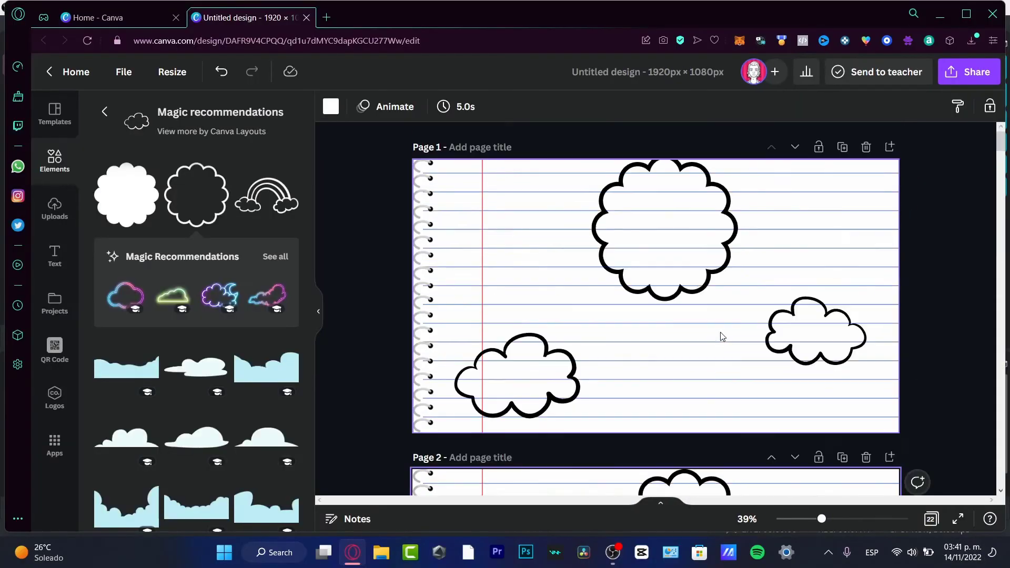
scroll(905, 474, down, 20)
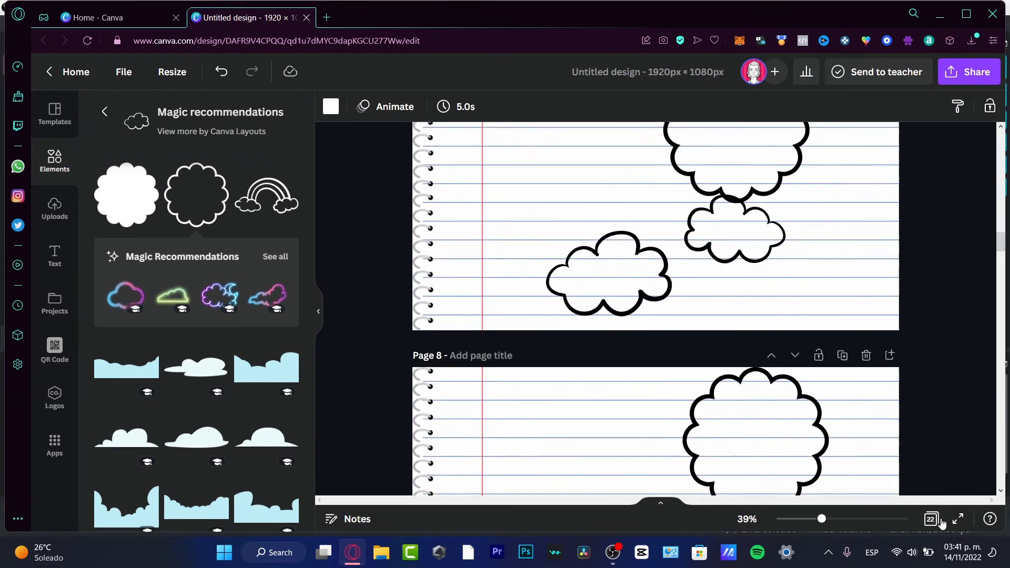
Step: In grid view, delete pages 7–22 then 2–6, and reopen page 1 for editing
click(931, 520)
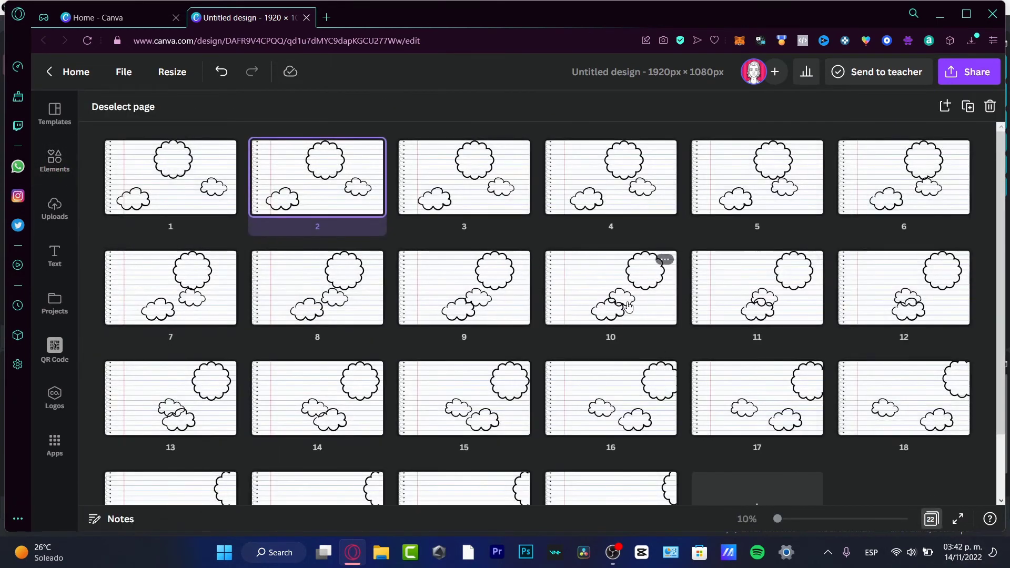
scroll(629, 307, down, 2)
drag(882, 426, 211, 210)
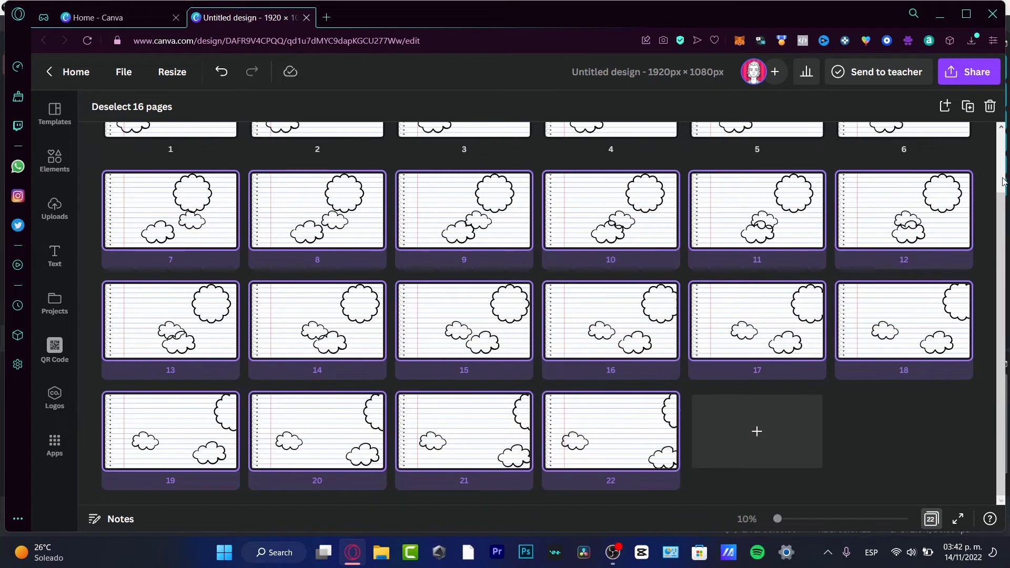
click(989, 107)
drag(952, 349, 352, 183)
click(989, 110)
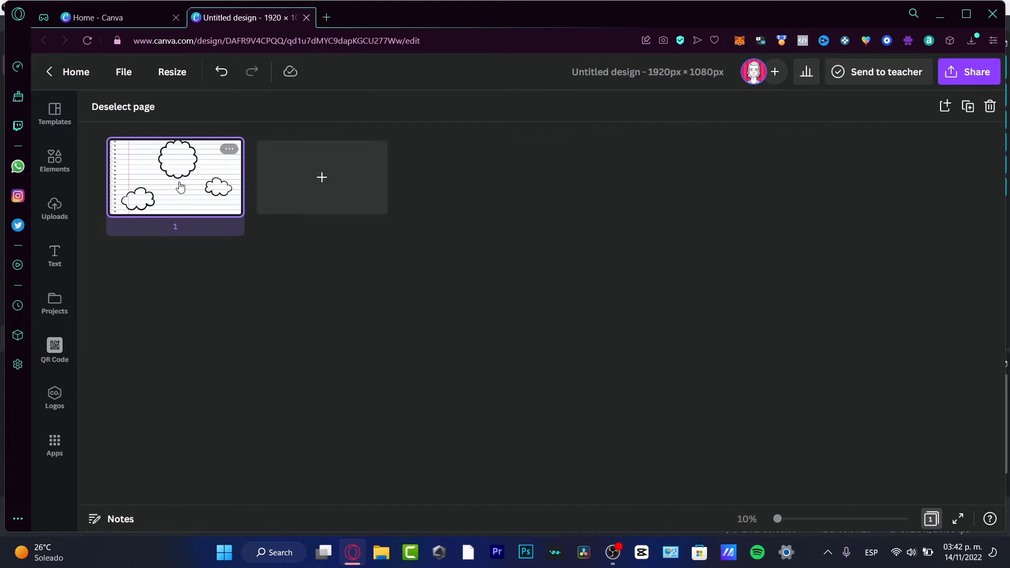
double_click(171, 178)
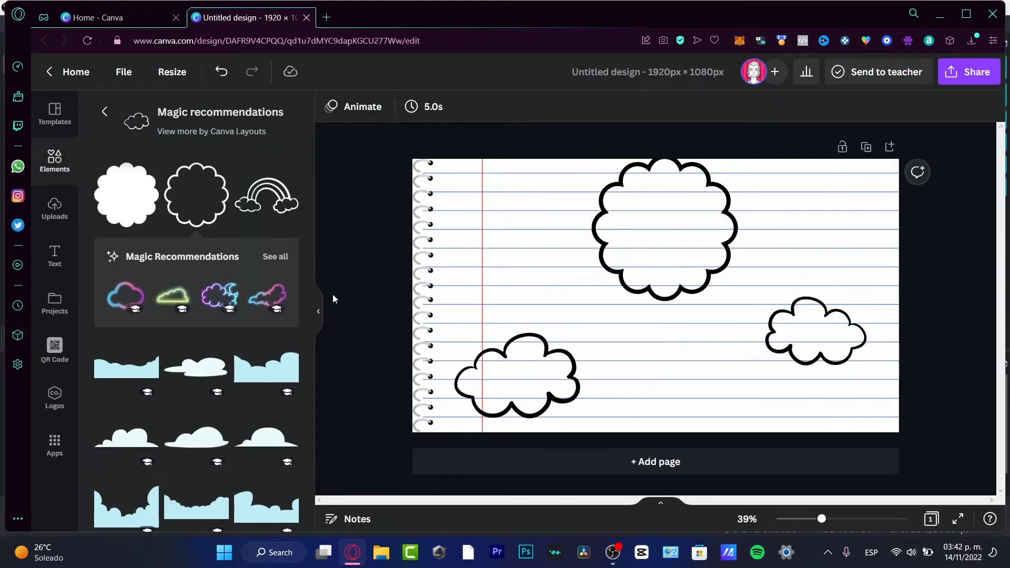
click(319, 311)
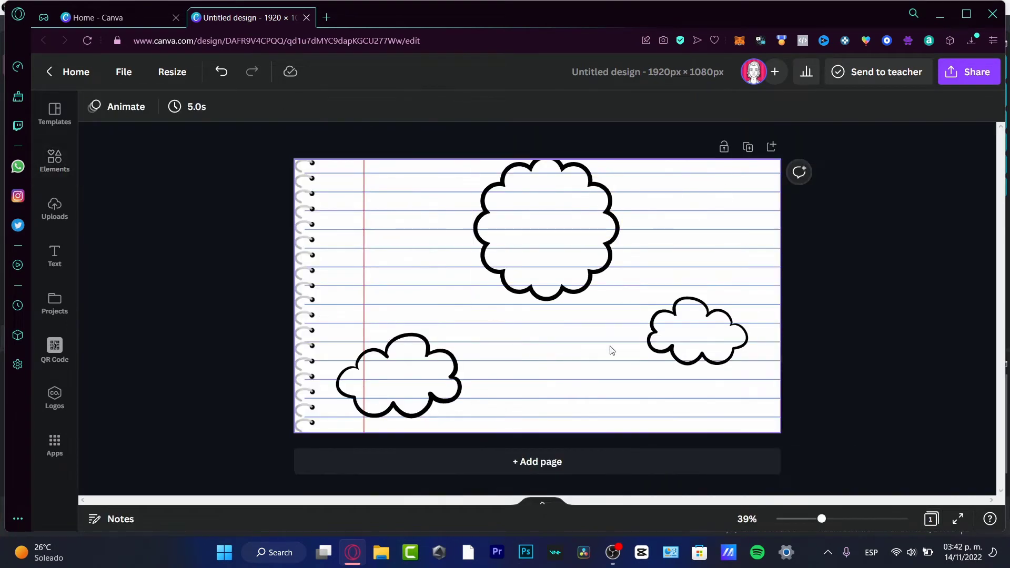
Step: Give the small right cloud Tumble, then try Neon and apply Scrapbook to the bottom-left cloud
click(695, 336)
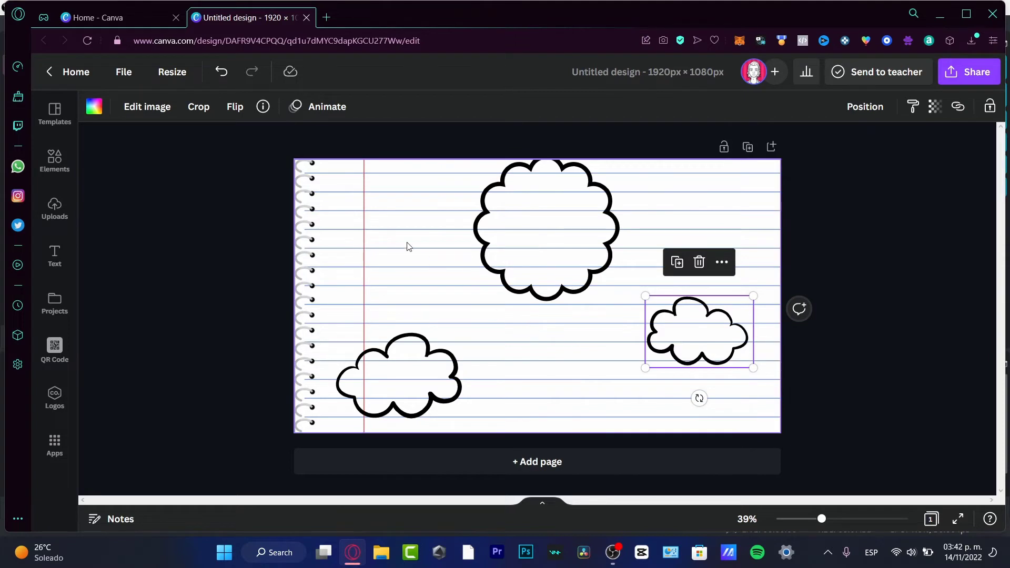
click(320, 114)
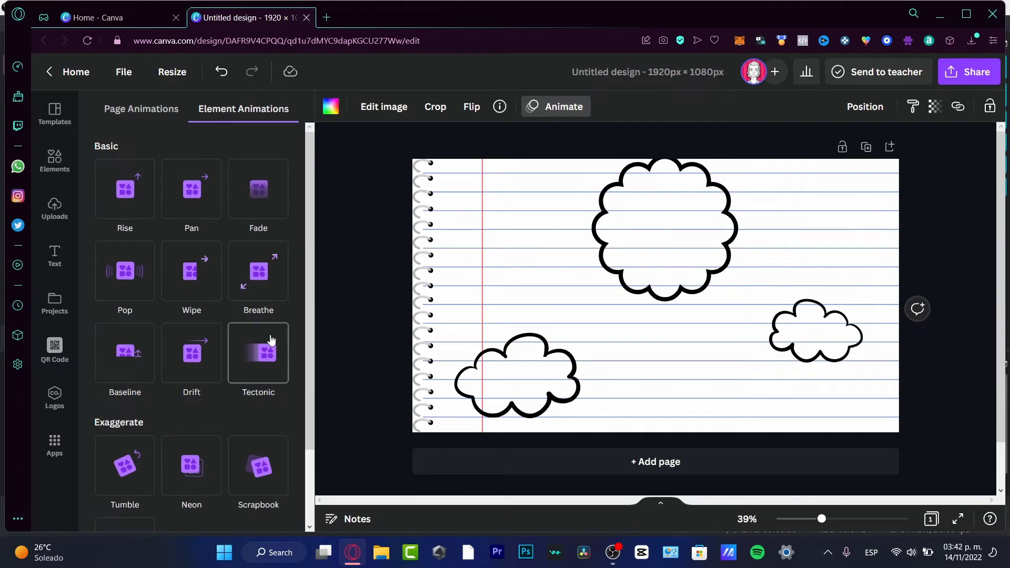
scroll(176, 358, down, 2)
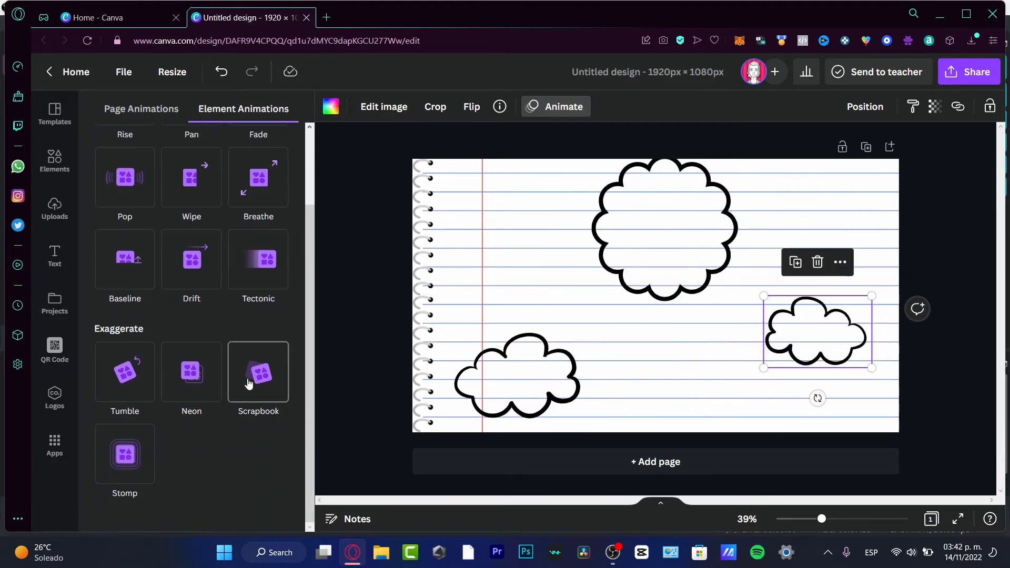
click(116, 388)
click(515, 388)
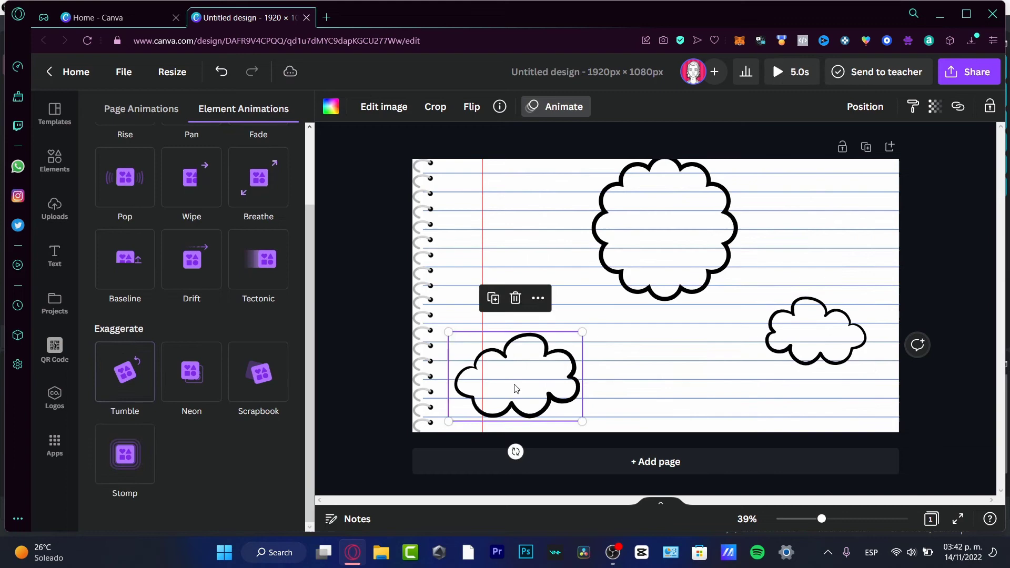
click(192, 374)
click(259, 320)
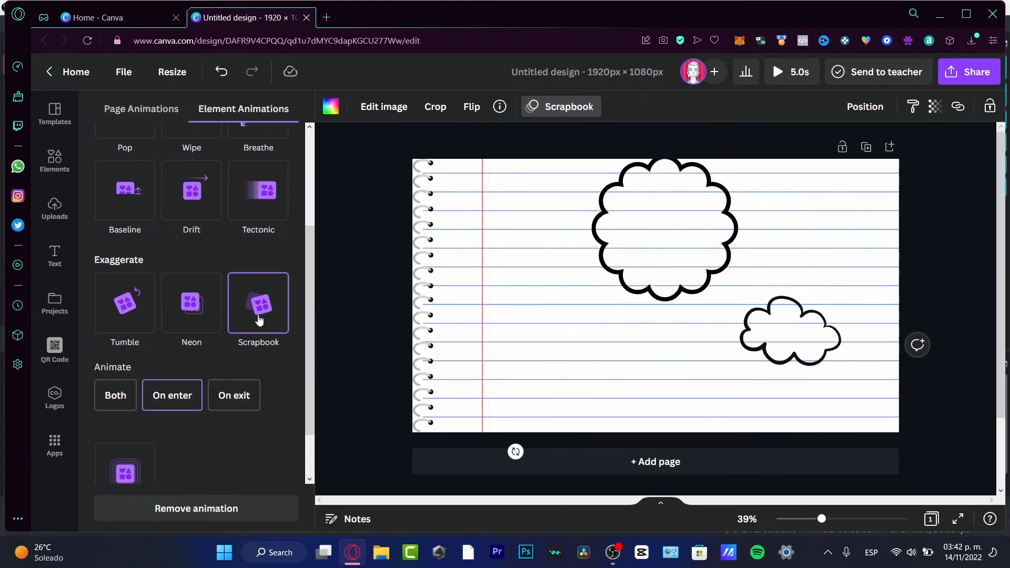
Step: Switch the small right cloud to Scrapbook and view the large scalloped cloud's details
click(816, 332)
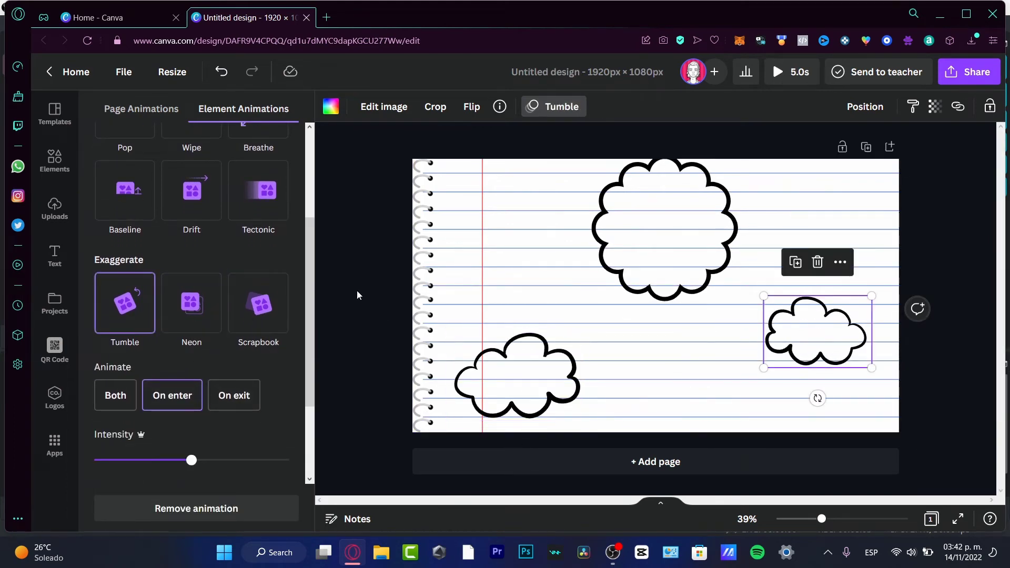
click(263, 305)
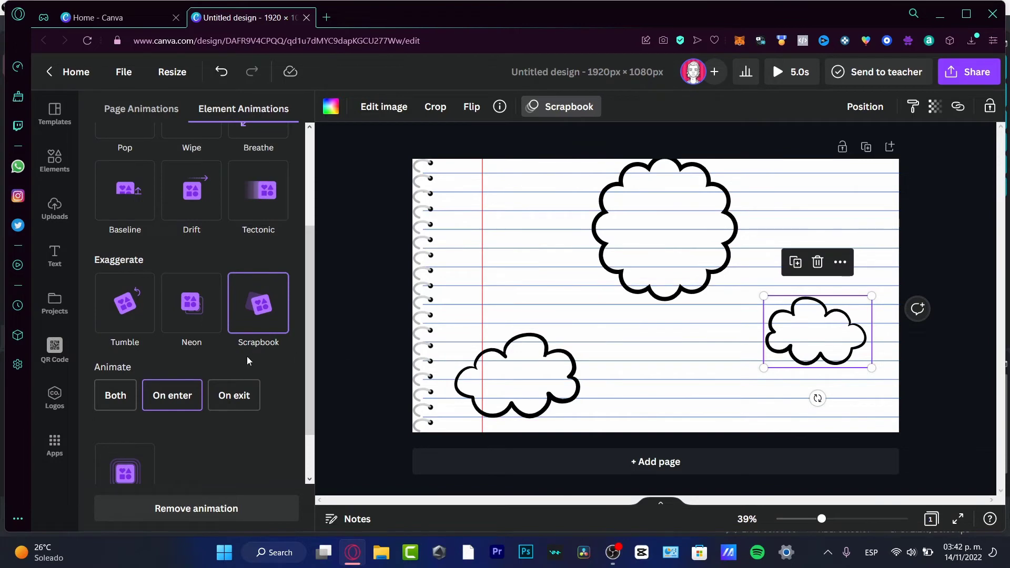
scroll(258, 378, down, 1)
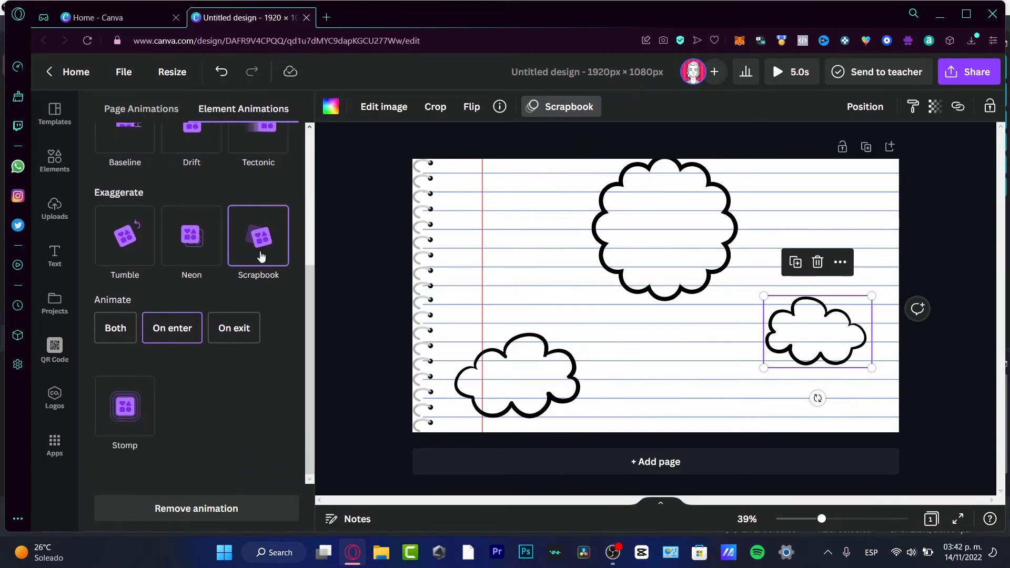
click(621, 247)
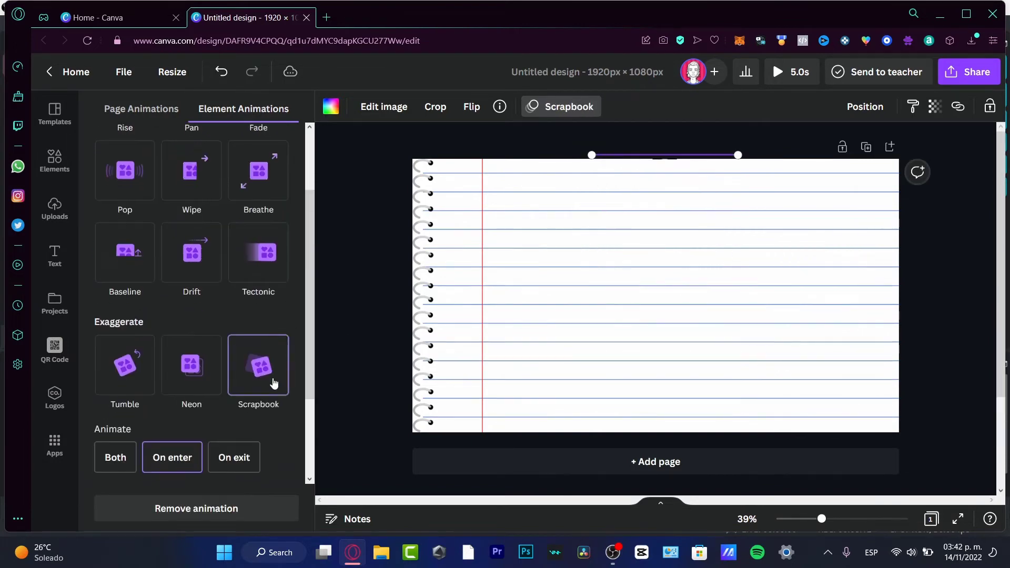
click(930, 259)
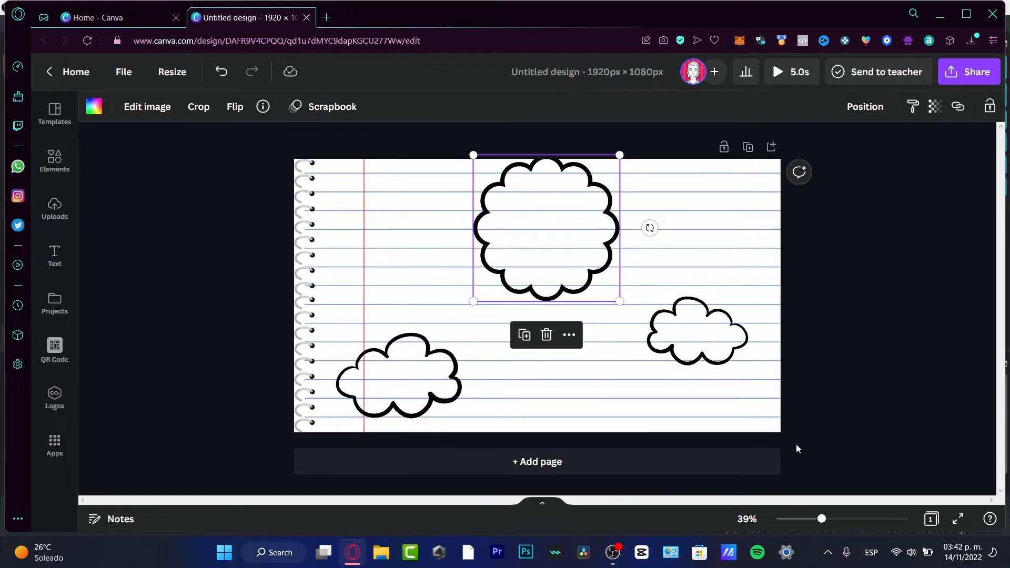
click(831, 309)
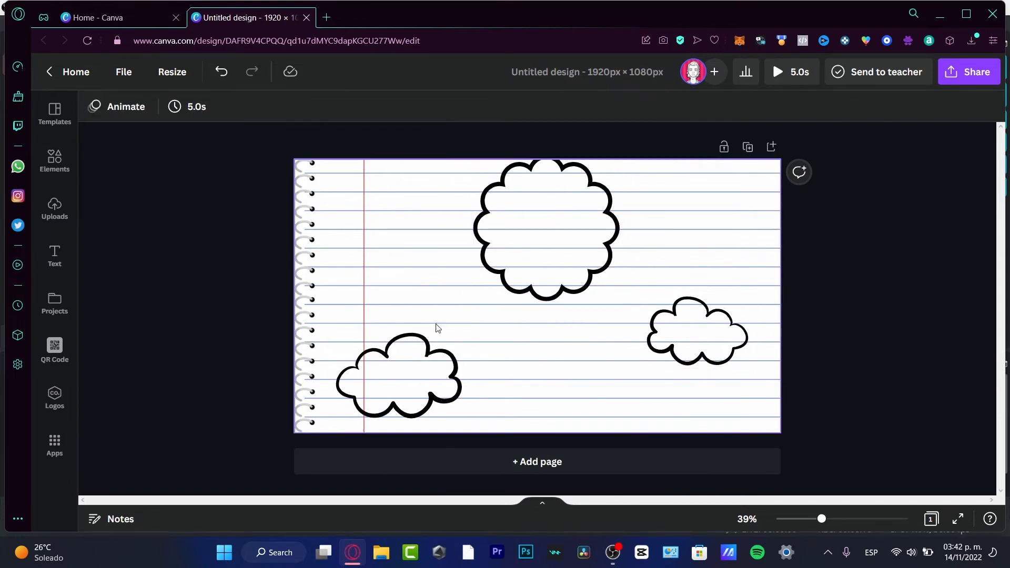
click(528, 261)
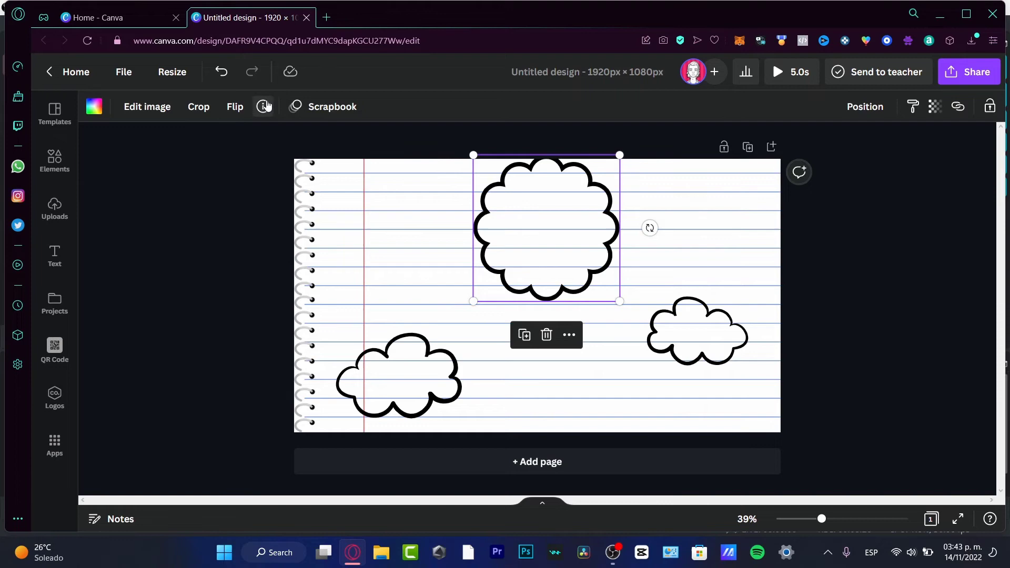
click(265, 107)
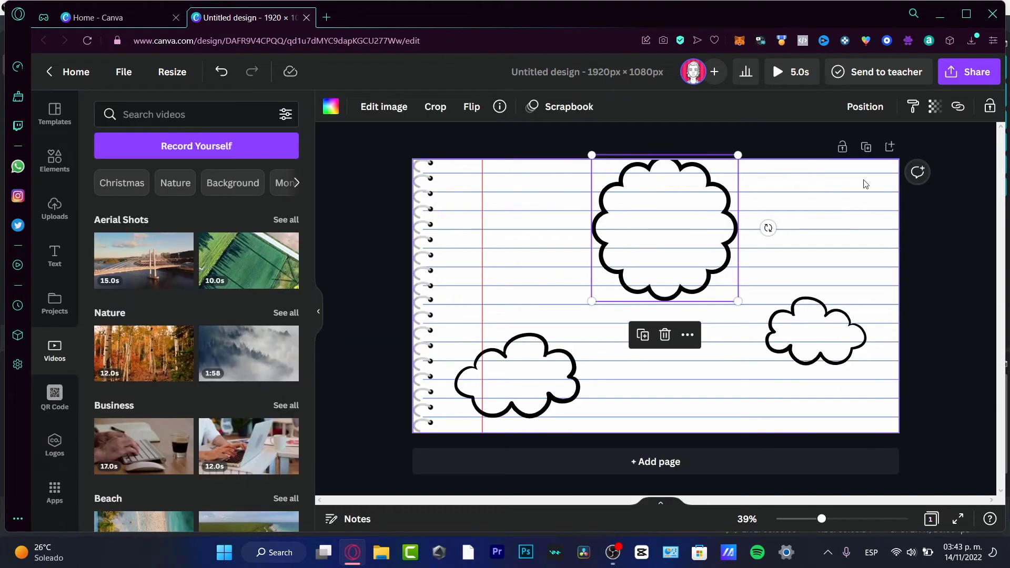
Step: Deselect the scalloped cloud and return to the Canva home page
click(865, 184)
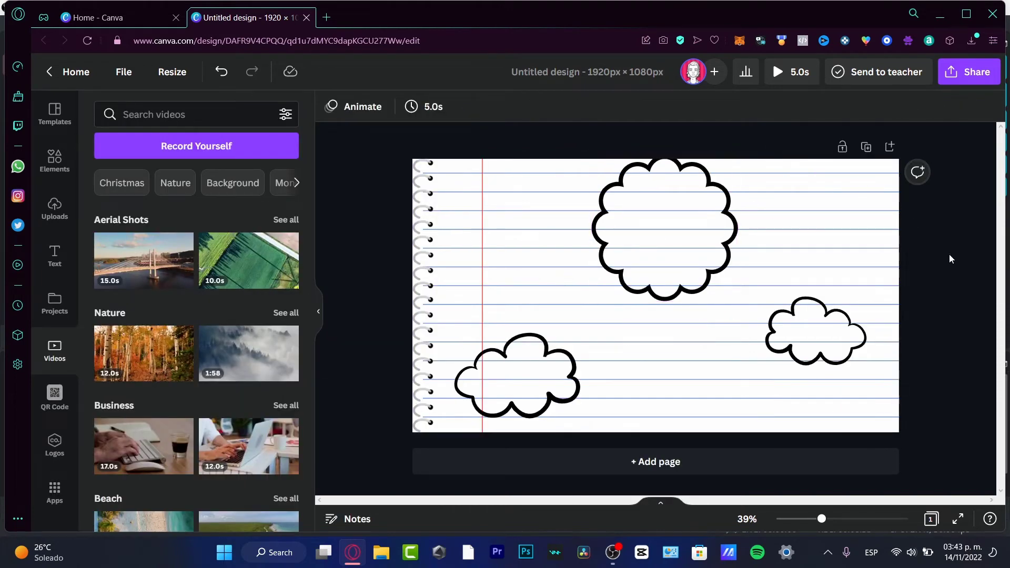
click(149, 22)
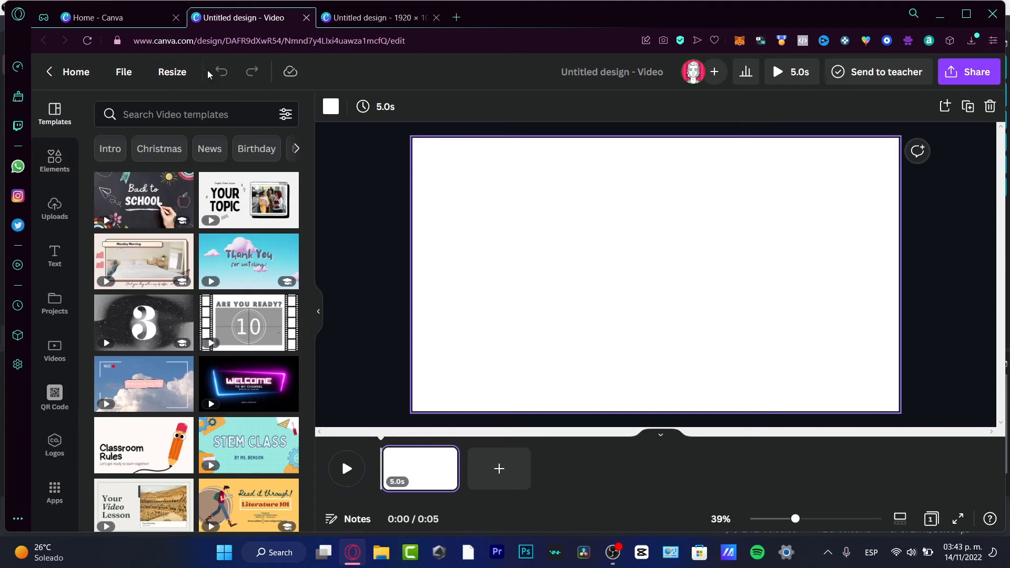
Step: In the notebook cloud design, unlock the page background and select all three clouds
click(378, 17)
drag(933, 197, 368, 391)
click(360, 381)
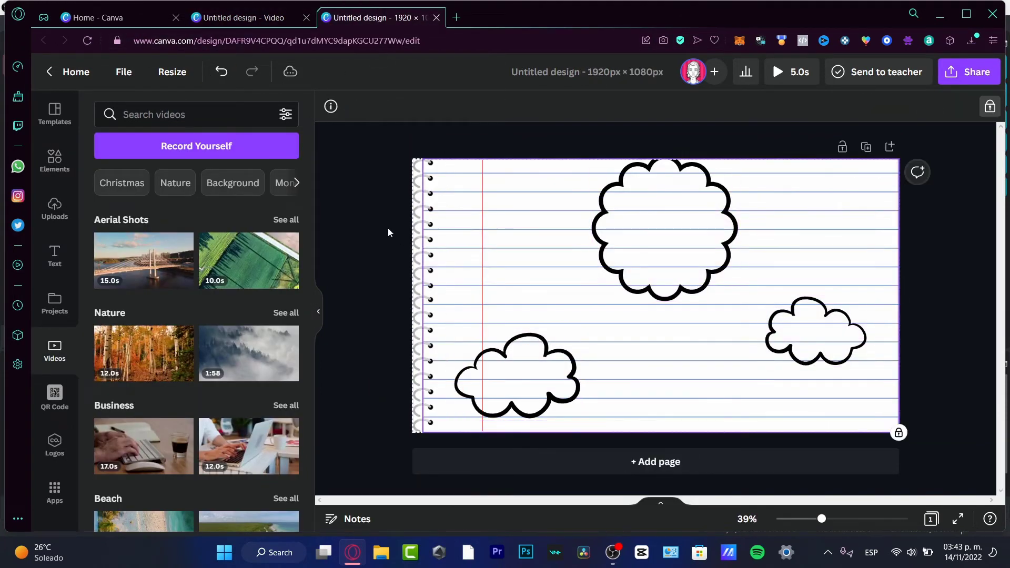
click(989, 108)
drag(964, 155, 351, 365)
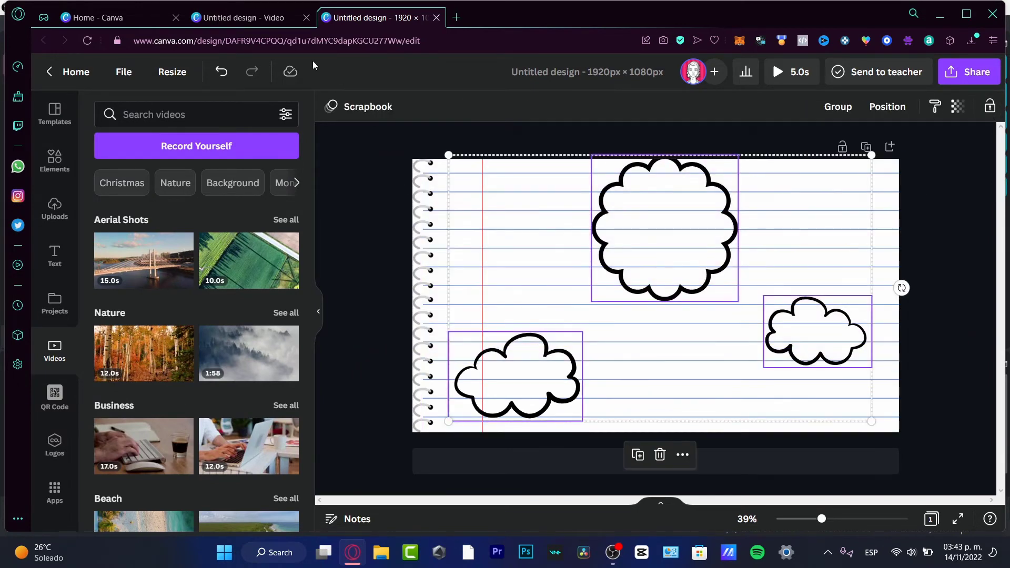
Step: Paste the notebook page and clouds into the video and stretch its clip to 18.8 s
click(272, 18)
key(ctrl+v)
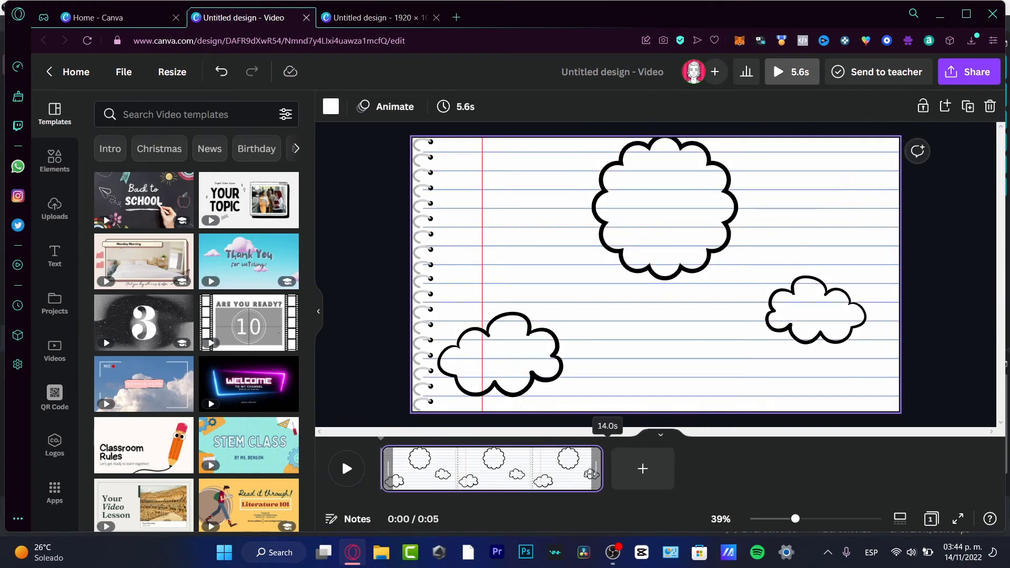
drag(604, 454, 677, 463)
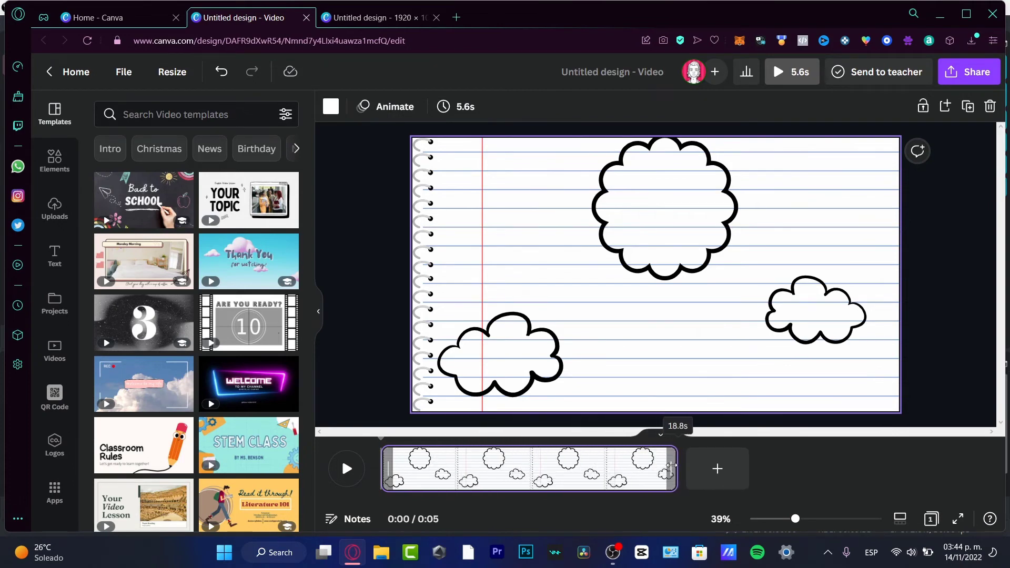
Step: Drag the bottom-left cloud rightward toward the centre of the page
click(376, 384)
click(383, 451)
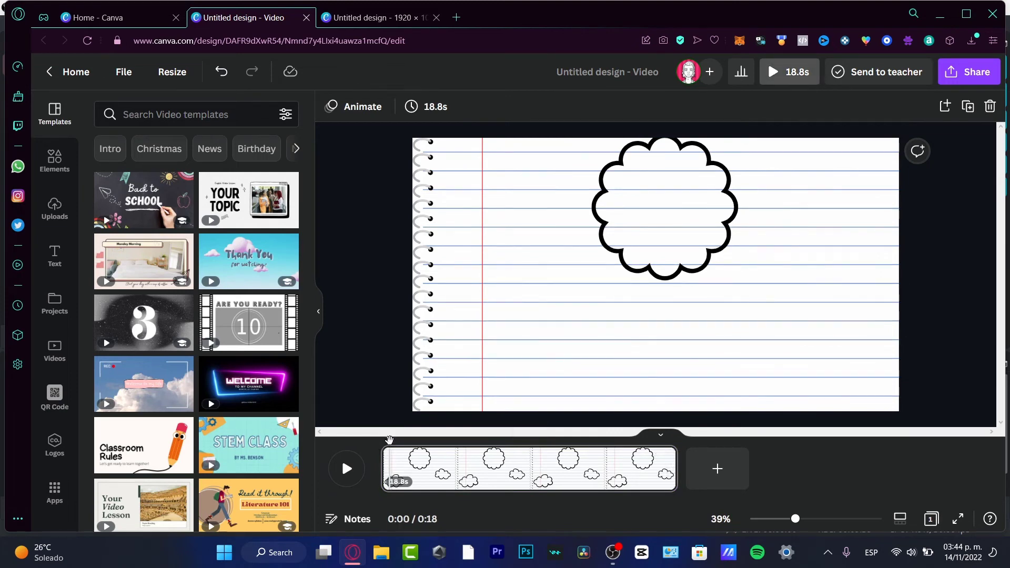
drag(389, 440, 410, 439)
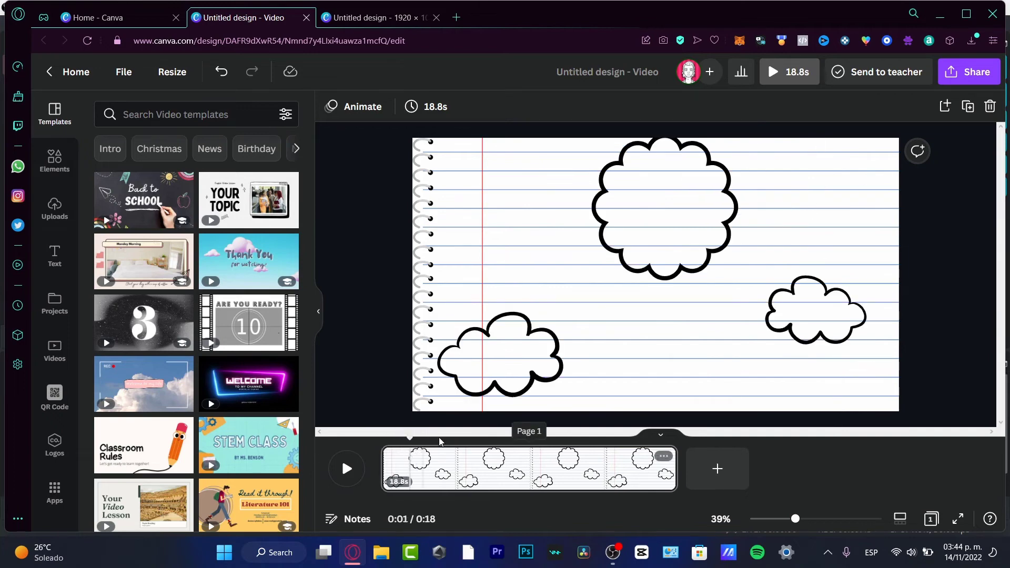
click(505, 366)
drag(505, 365, 665, 363)
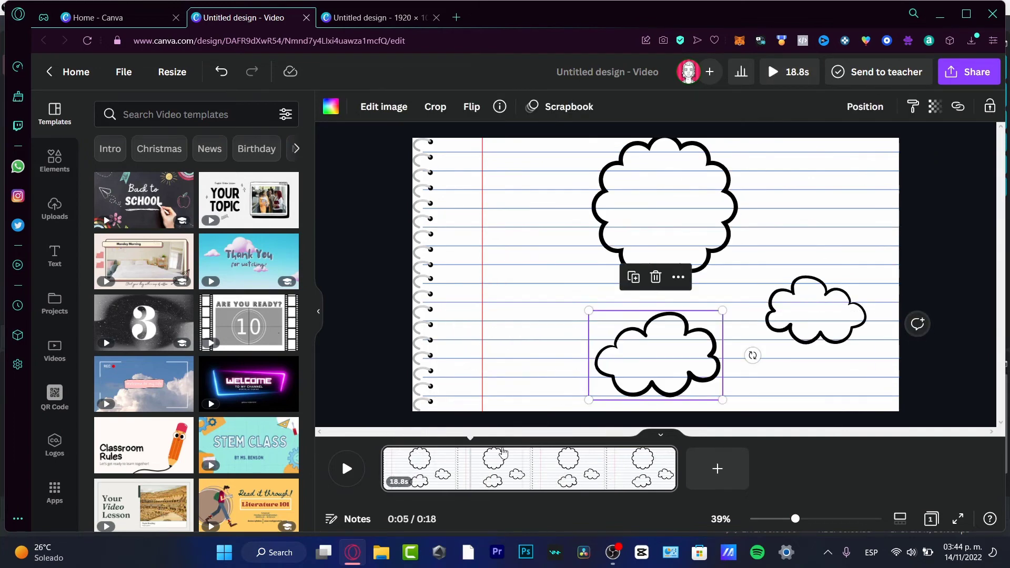
drag(470, 437, 523, 440)
click(659, 378)
drag(684, 377, 740, 376)
drag(522, 437, 456, 440)
Step: Time the bottom cloud to show for about 3.7 s starting near 4 s, then replay
click(347, 469)
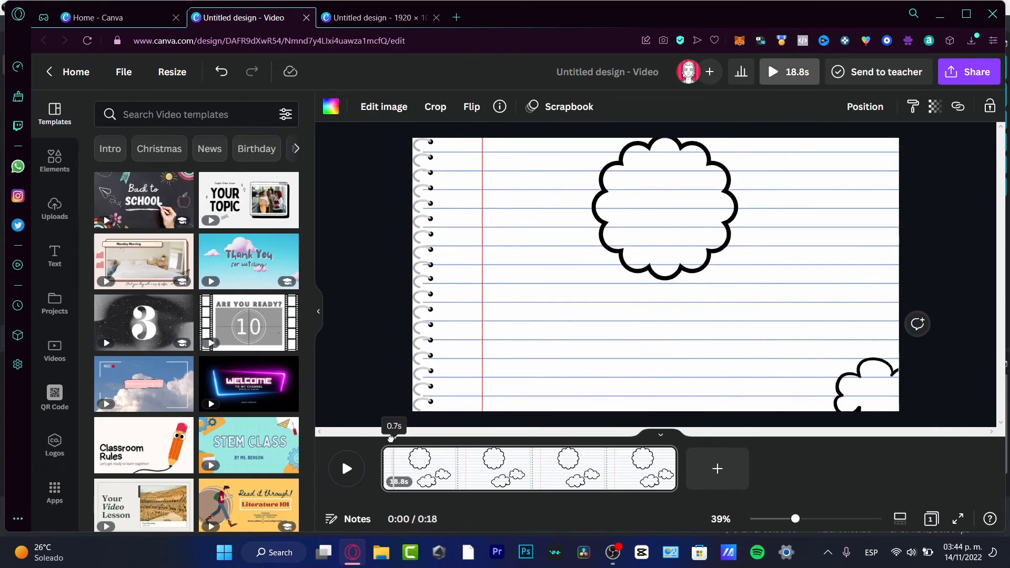
click(347, 468)
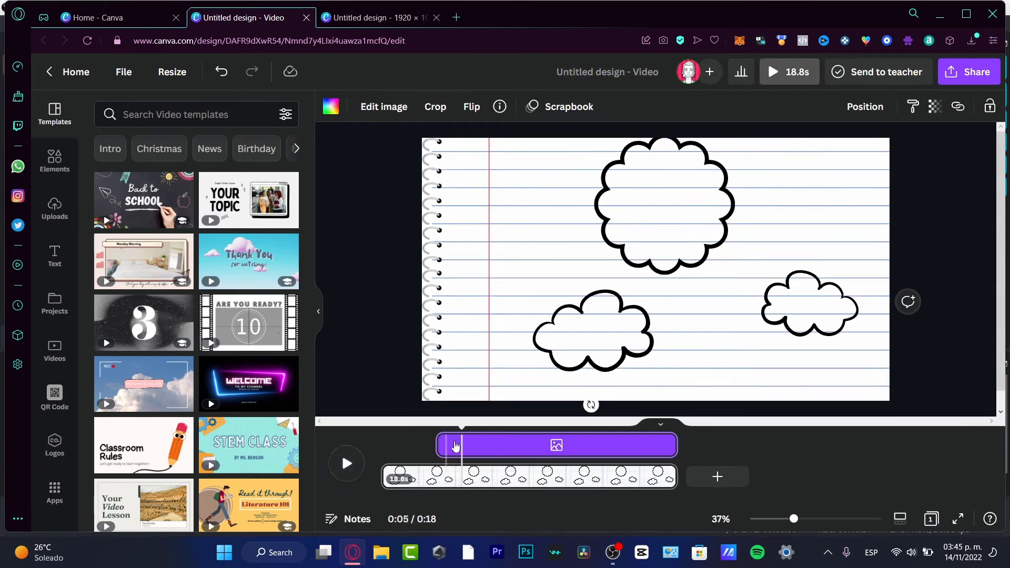
drag(447, 443, 473, 444)
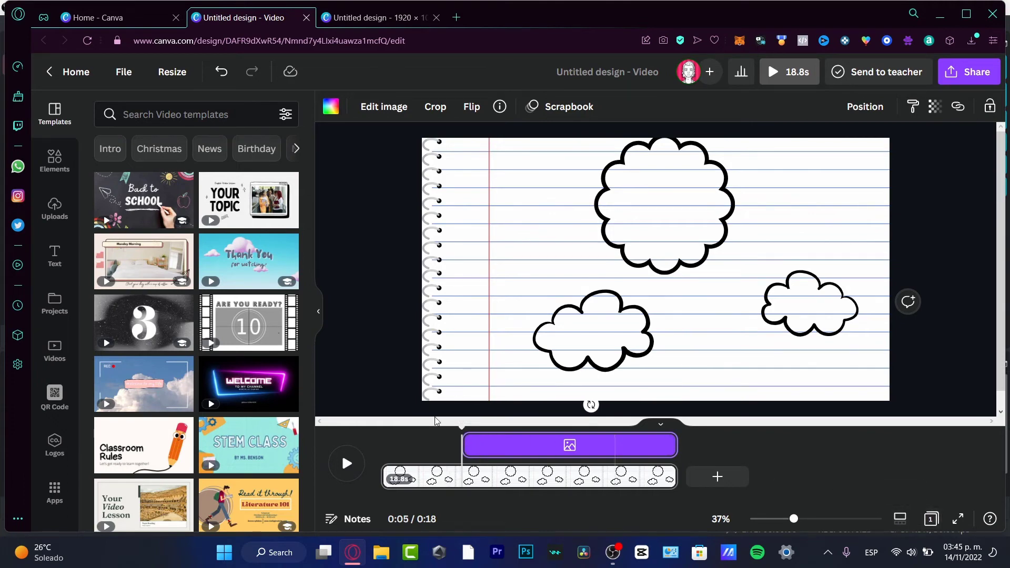
drag(515, 447, 446, 445)
drag(654, 445, 486, 460)
click(347, 463)
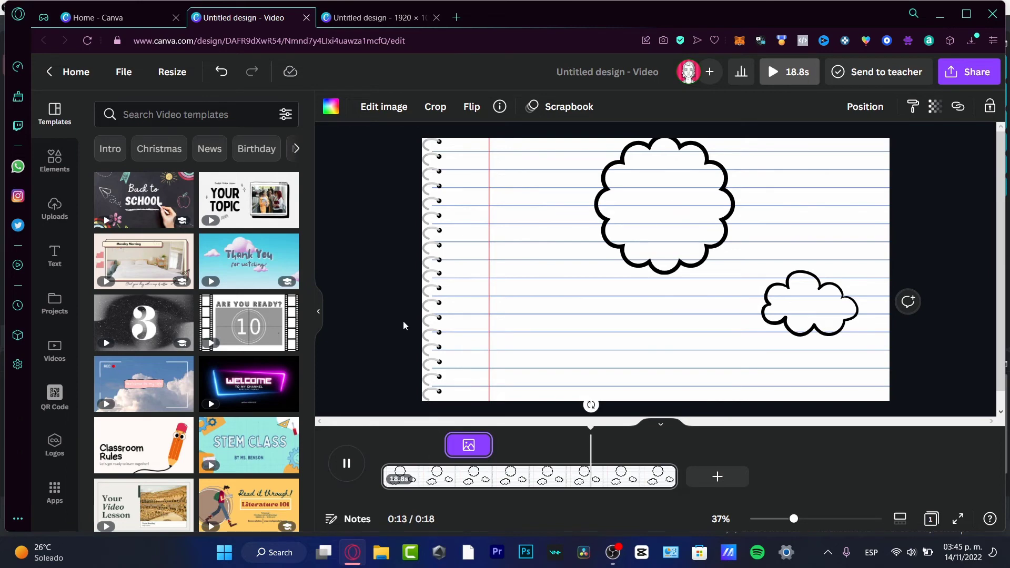
Step: Add a blank page 2, join it to page 1 with a 1.1 s Color Wipe, and trim page 1 to 3.2 s
click(717, 477)
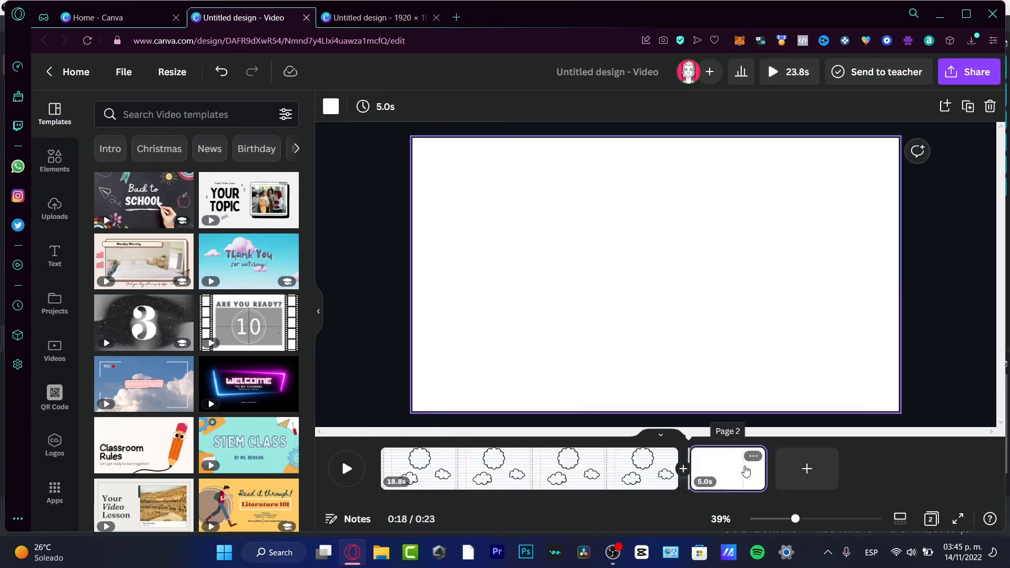
click(751, 459)
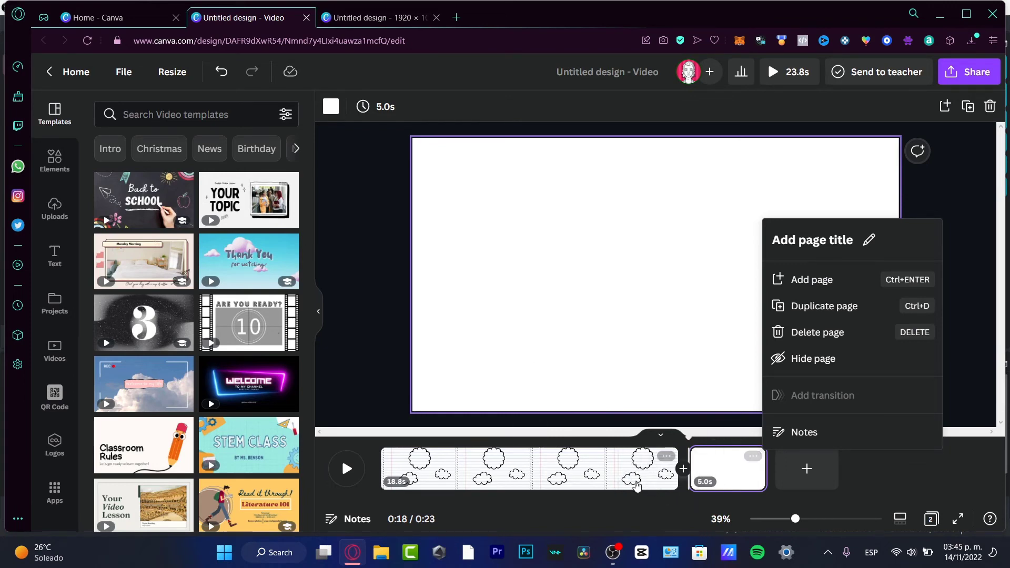
click(661, 457)
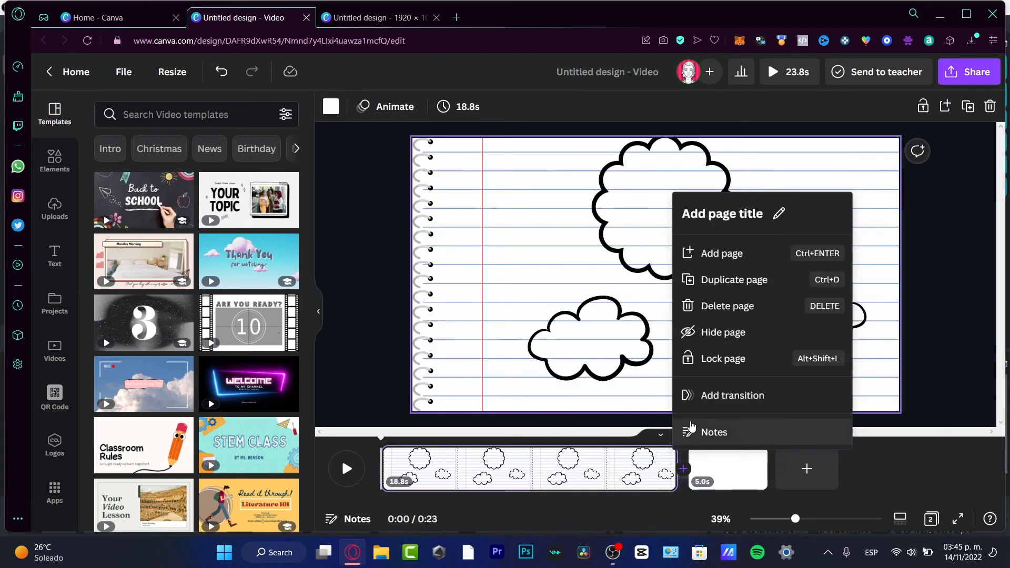
click(682, 396)
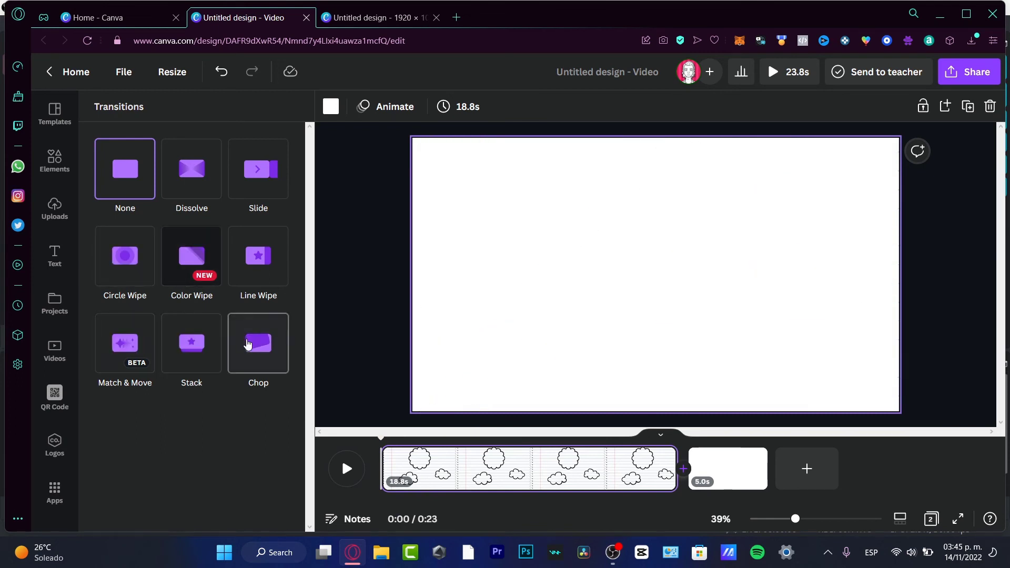
click(213, 240)
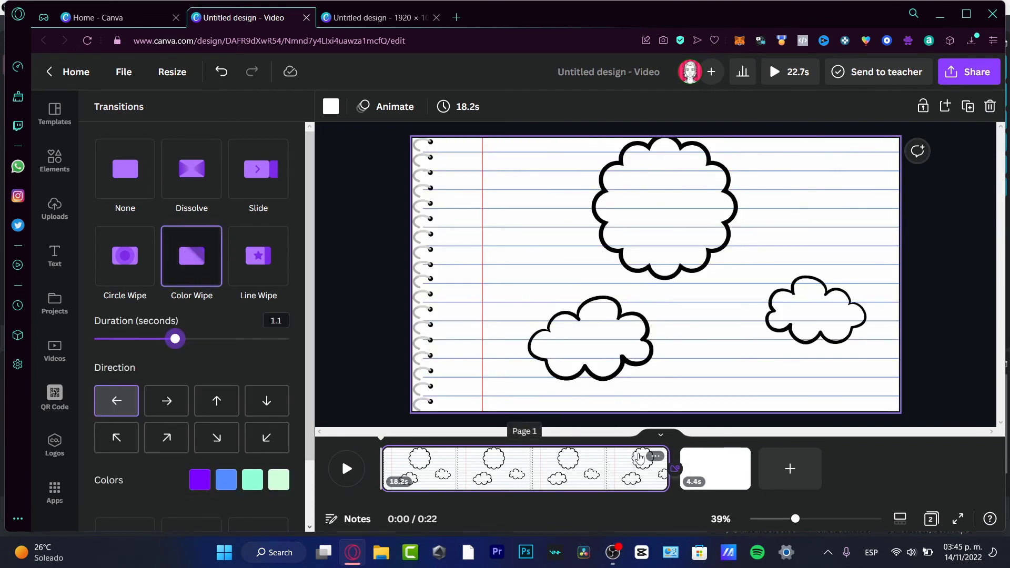
drag(382, 457, 618, 458)
click(349, 470)
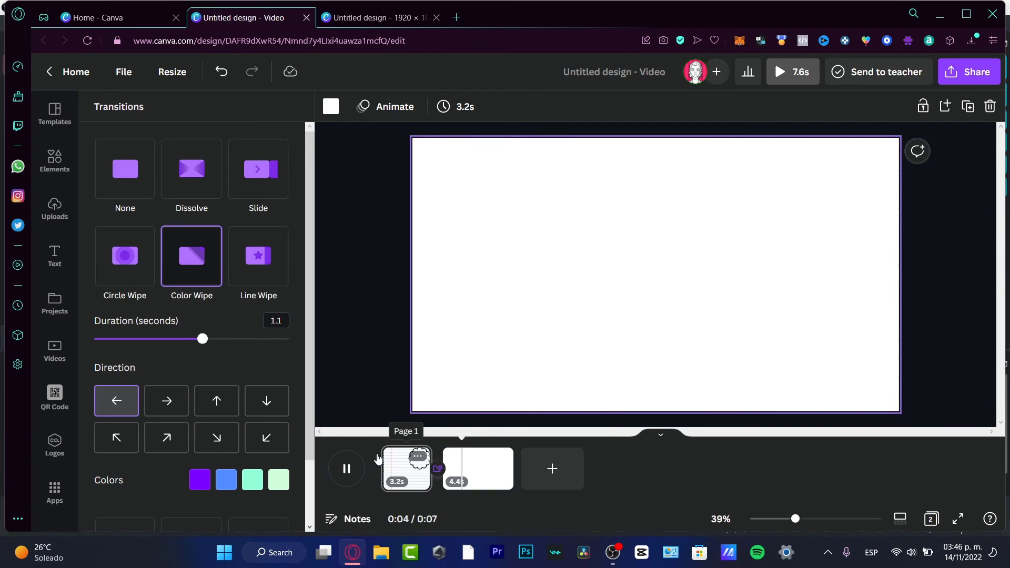
click(346, 468)
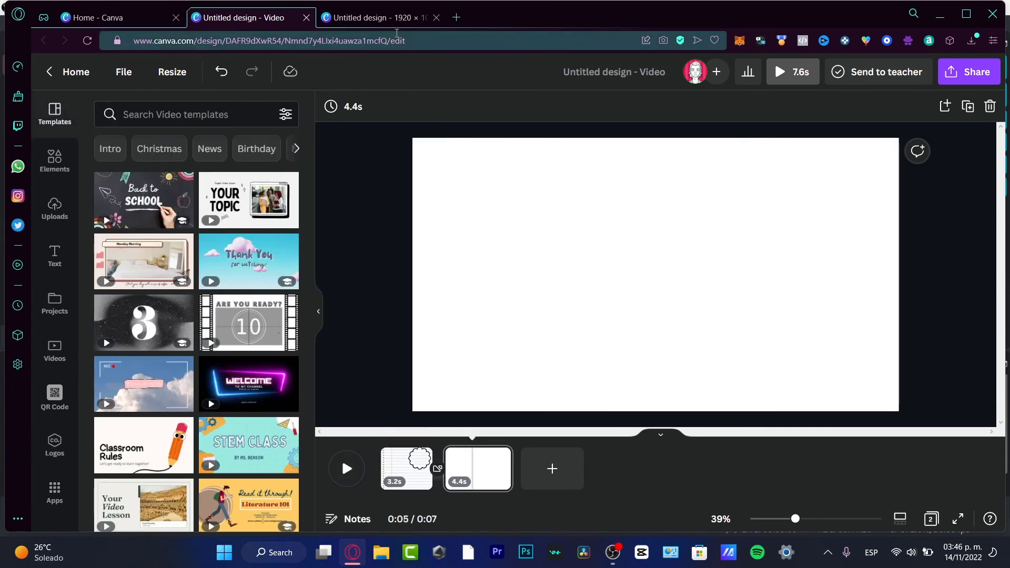
click(390, 17)
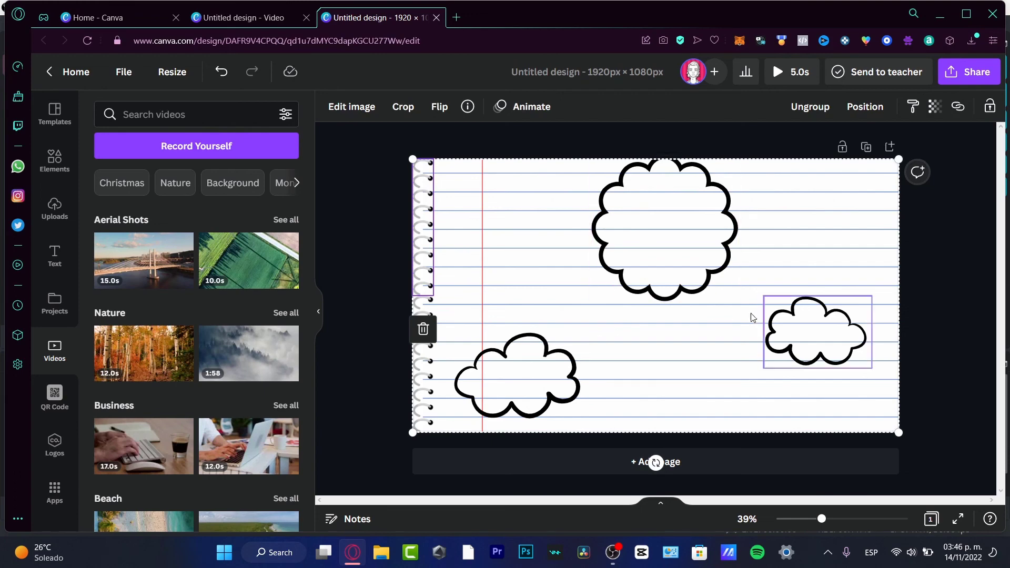
mouse_move(556, 357)
mouse_down()
mouse_move(678, 370)
mouse_move(551, 353)
mouse_up()
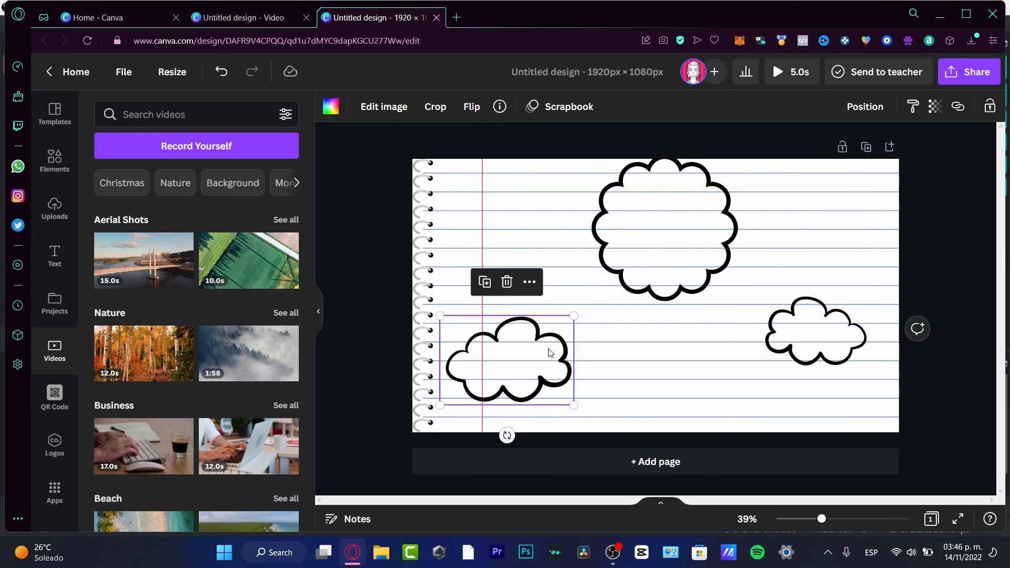
click(242, 17)
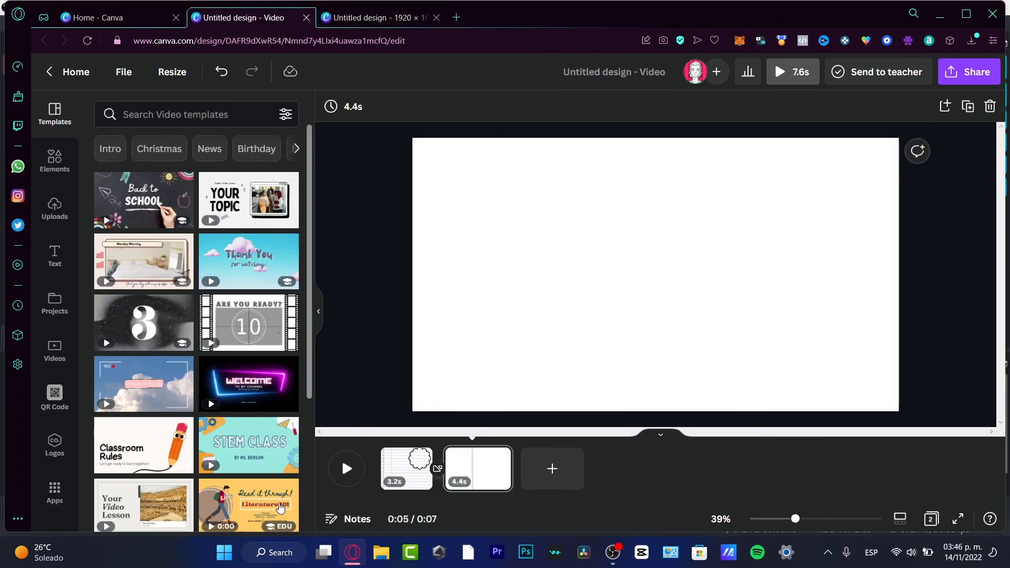
Step: Apply the STEM CLASS template to page 2 as a 6.1 s clip and preview the 9.4 s video
click(248, 444)
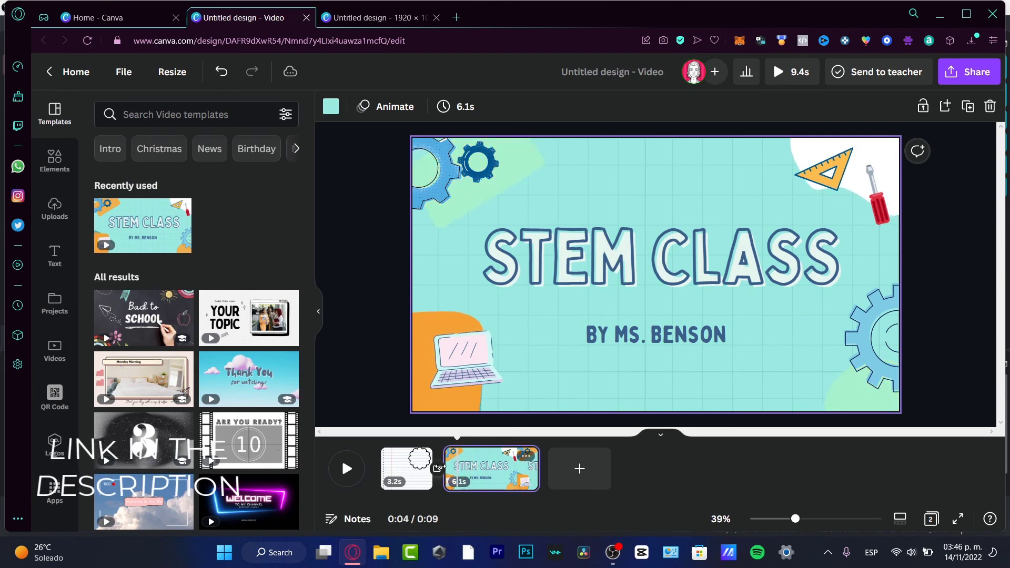
click(359, 471)
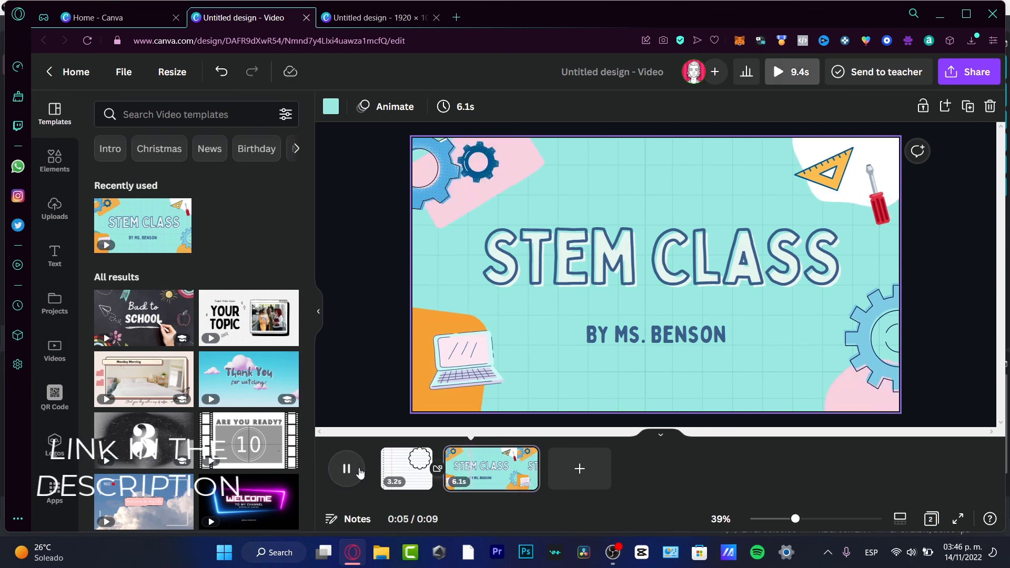